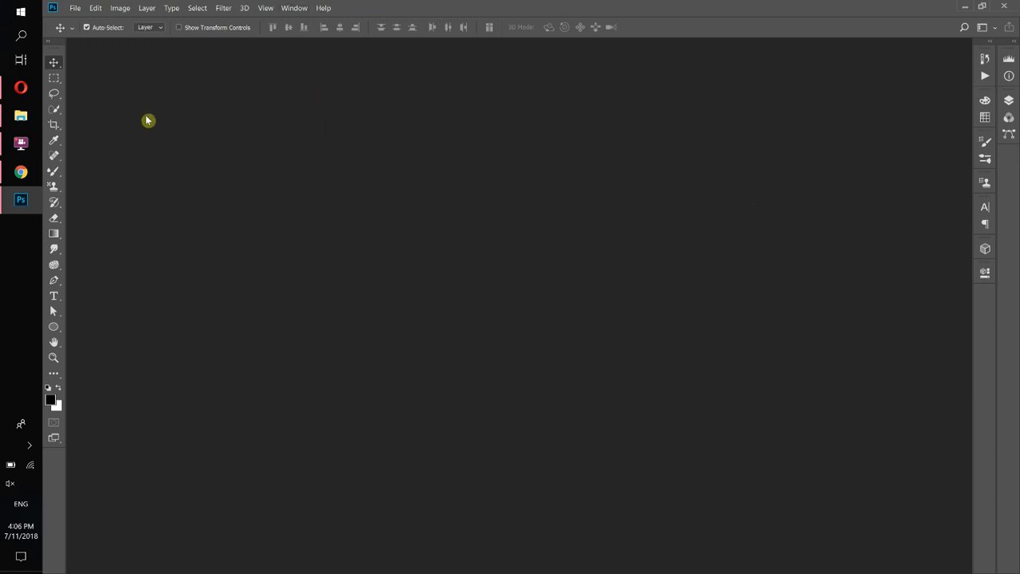
Open Photoshop's File menu to begin a new document.
click(75, 8)
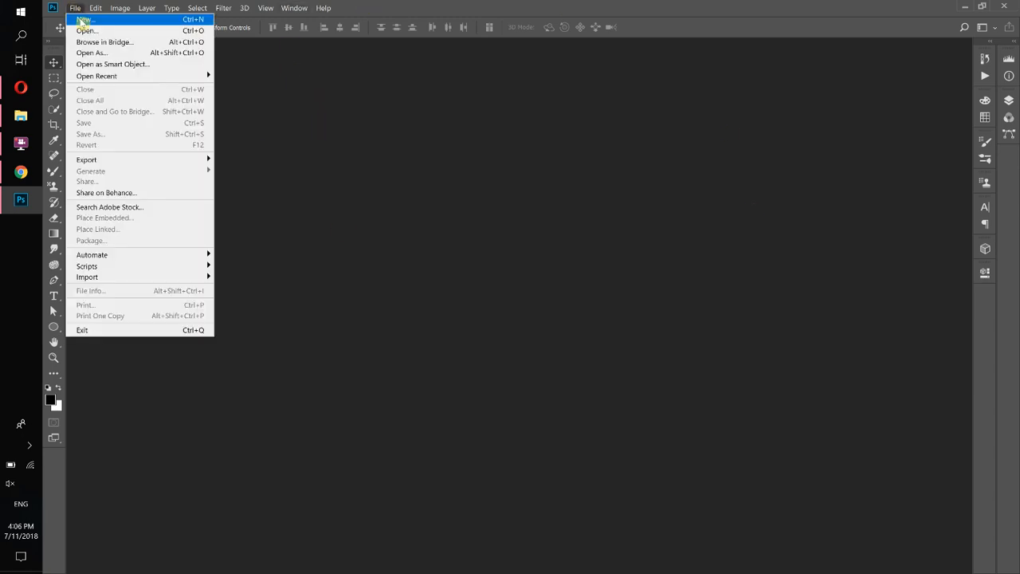
Open the New Document dialog and browse the Photo, Print, Art & Illustration, Web and Mobile presets.
click(83, 18)
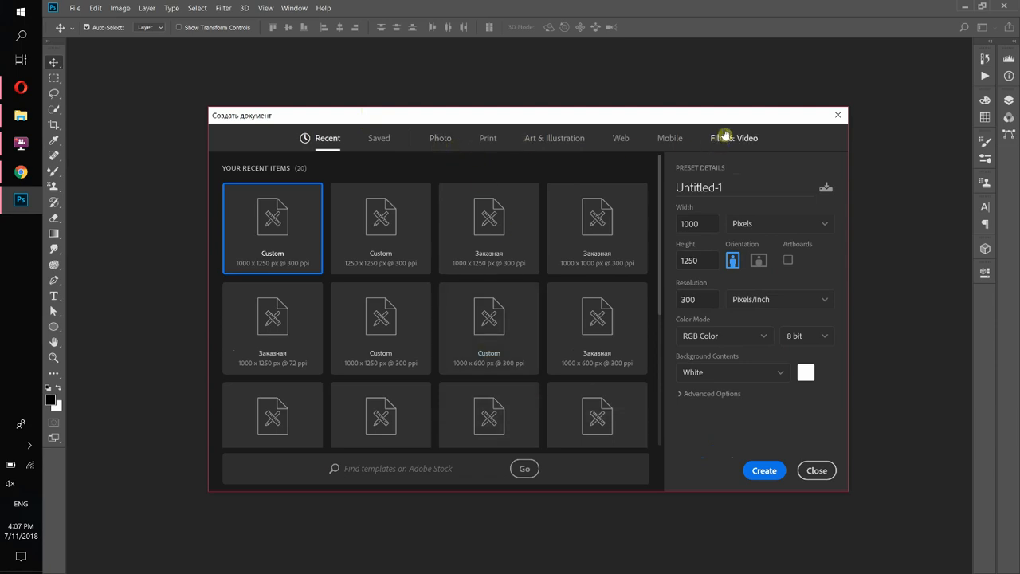
click(441, 140)
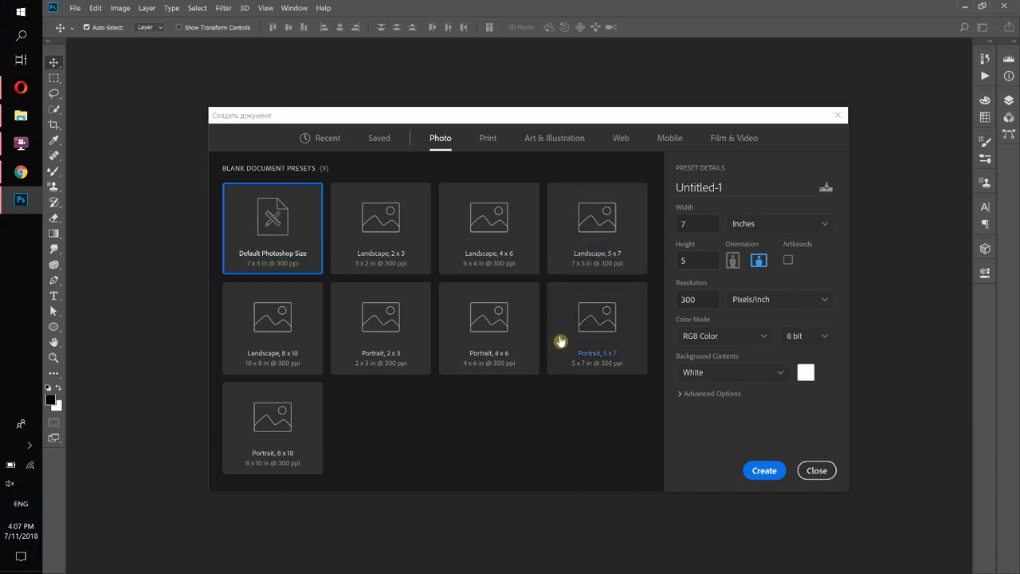
click(488, 143)
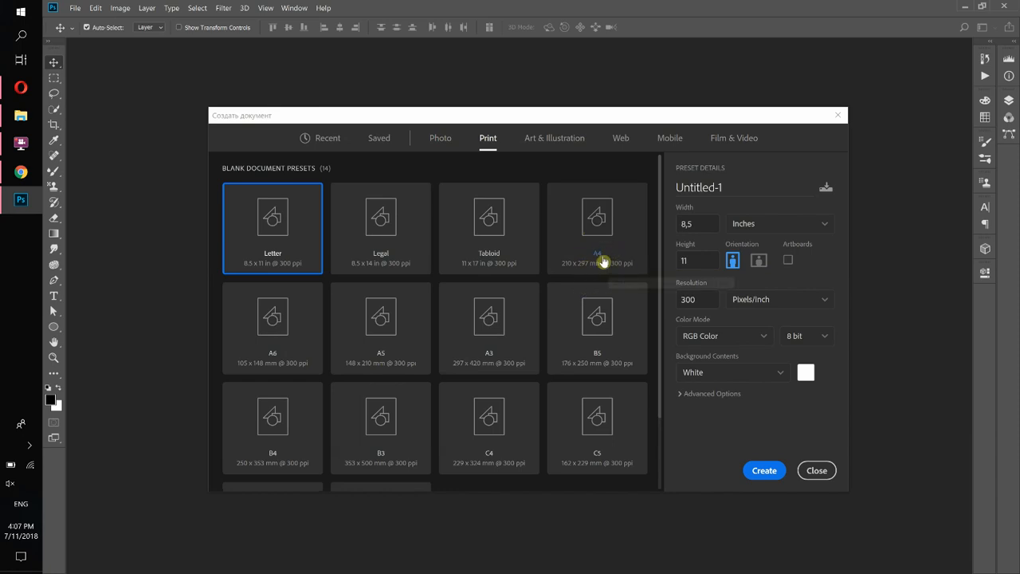
click(565, 144)
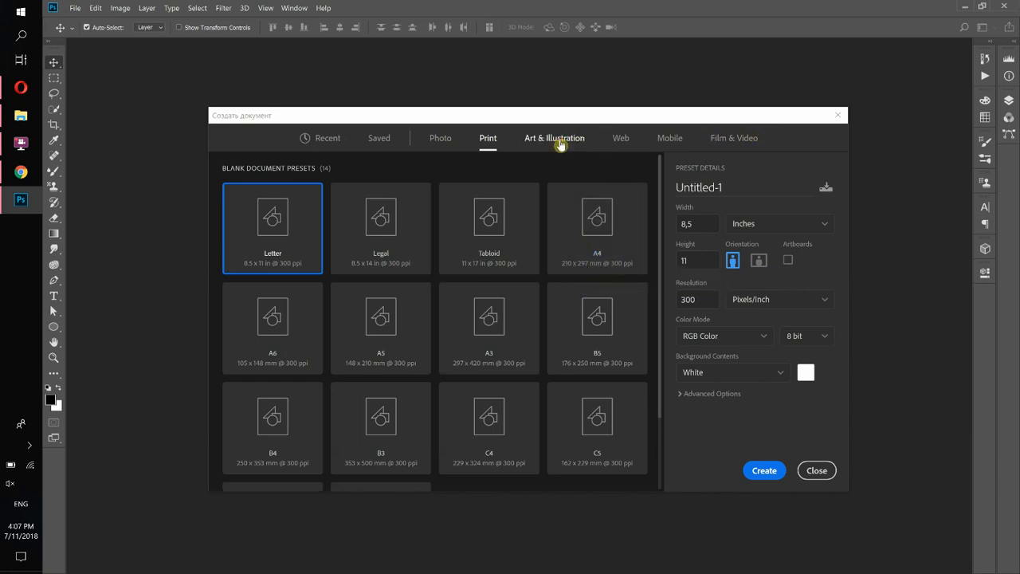
click(622, 141)
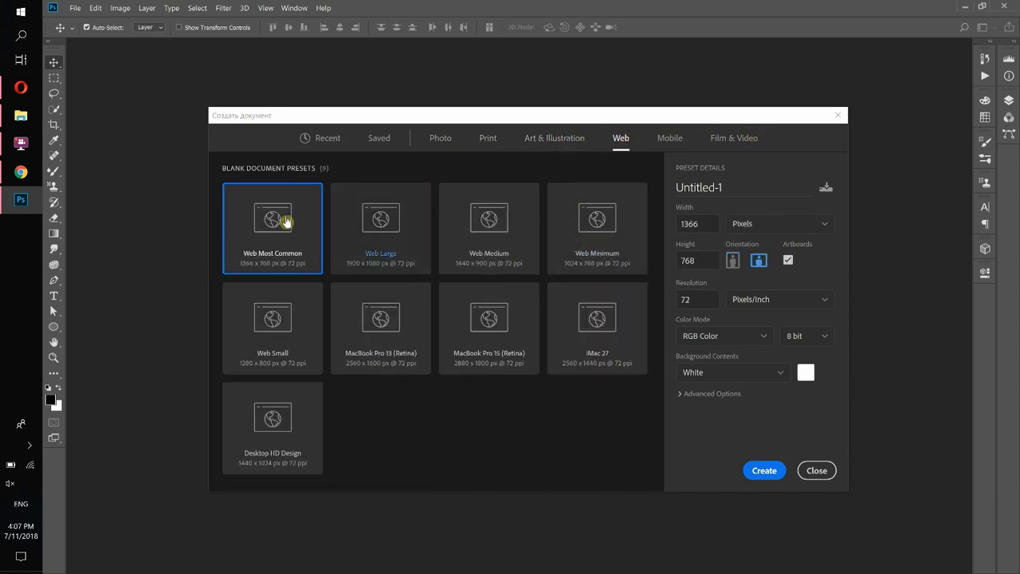
click(669, 141)
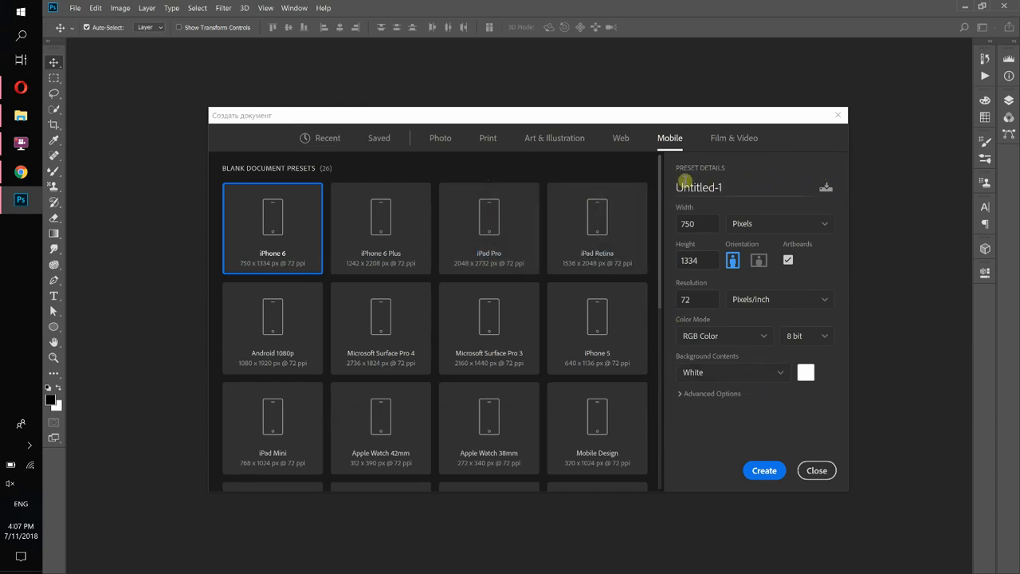
Name the document 'Test' and set width and height to 1000 pixels.
drag(677, 180, 718, 188)
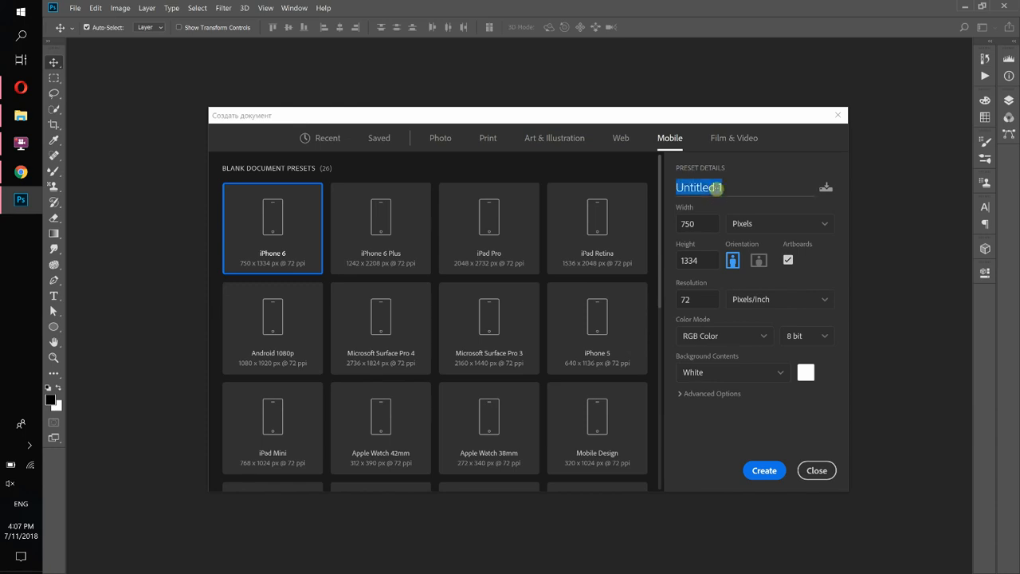
text(T)
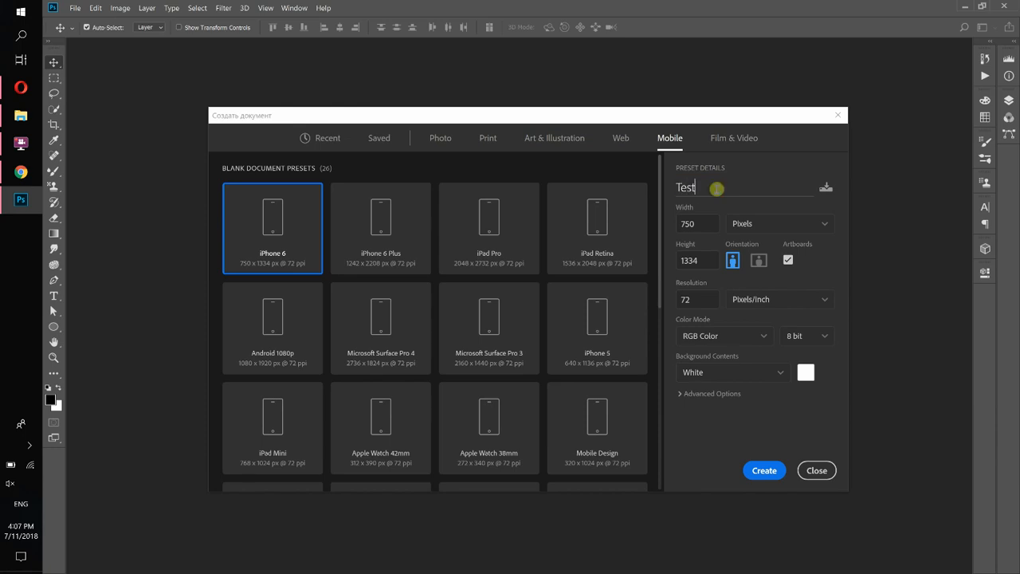
text(est)
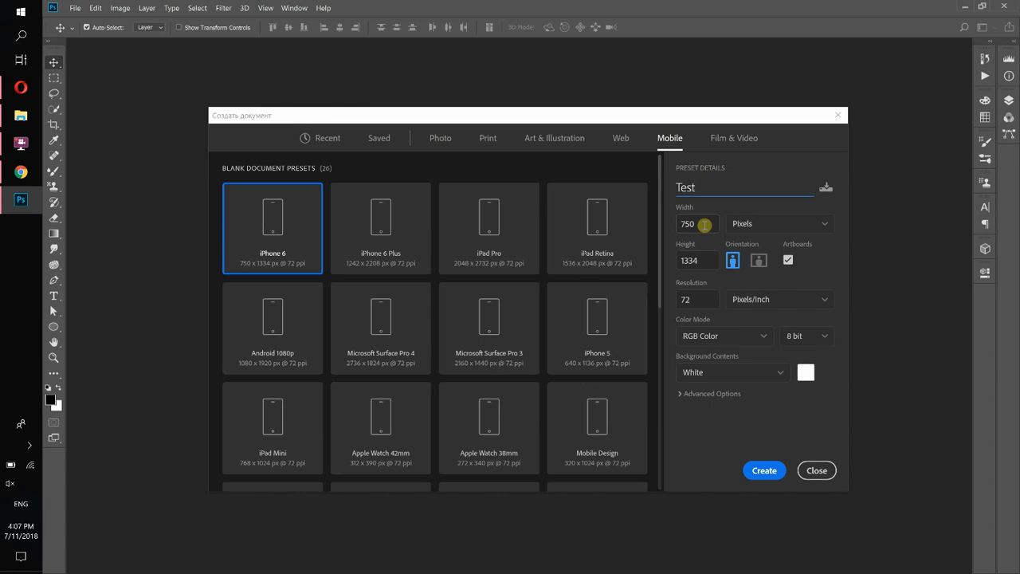
click(676, 223)
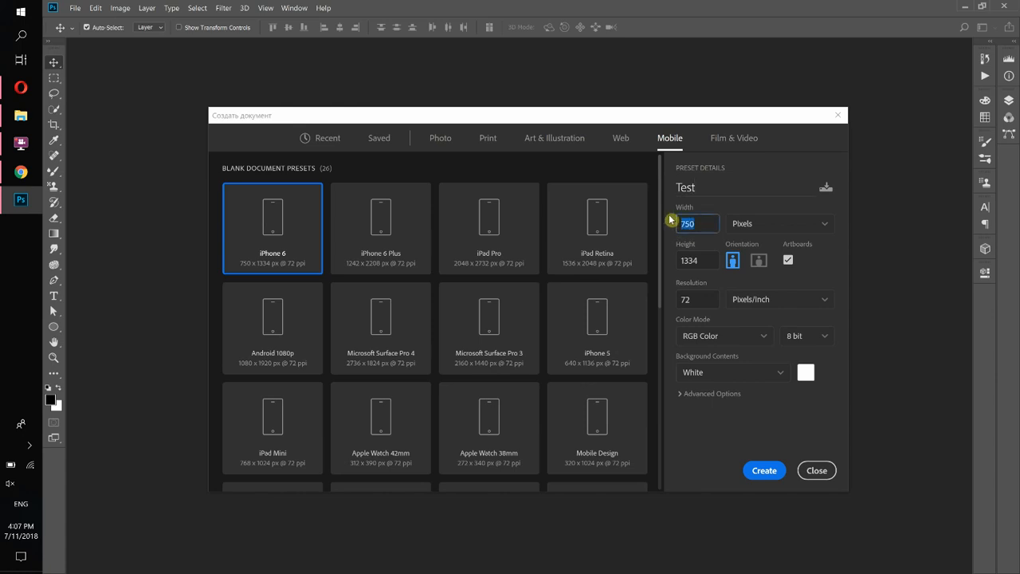
text(1000)
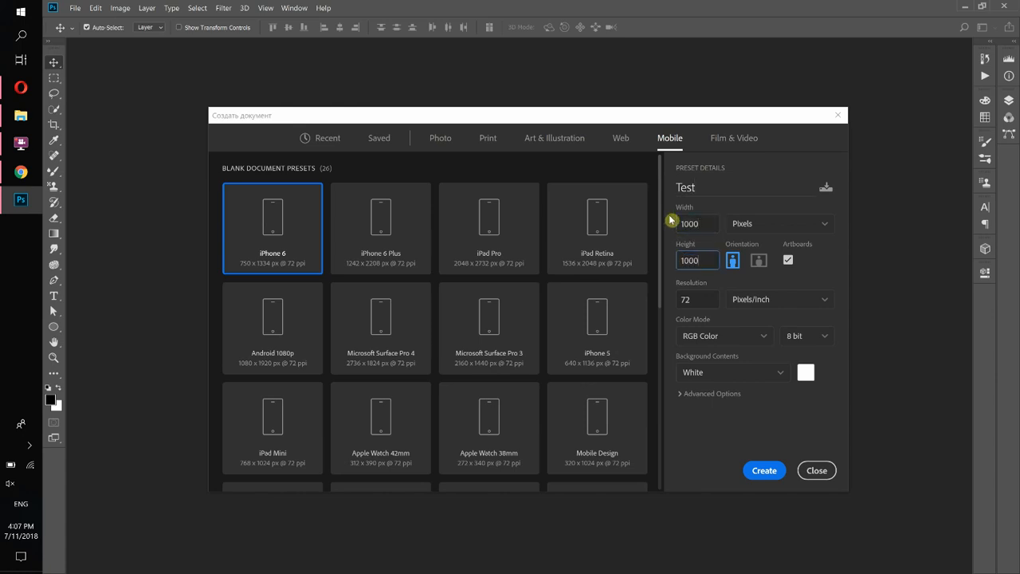
key(shift+Tab)
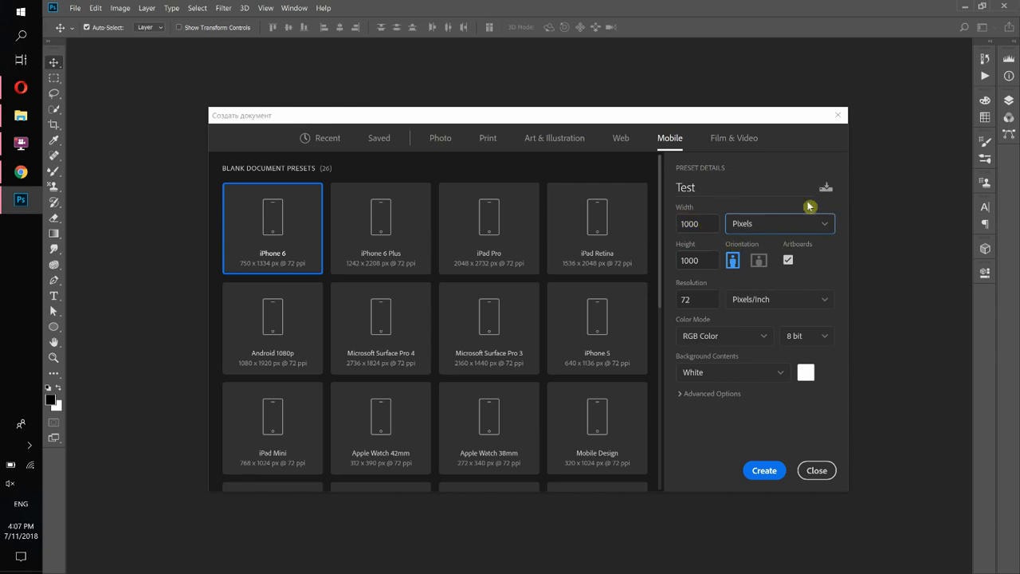
click(769, 230)
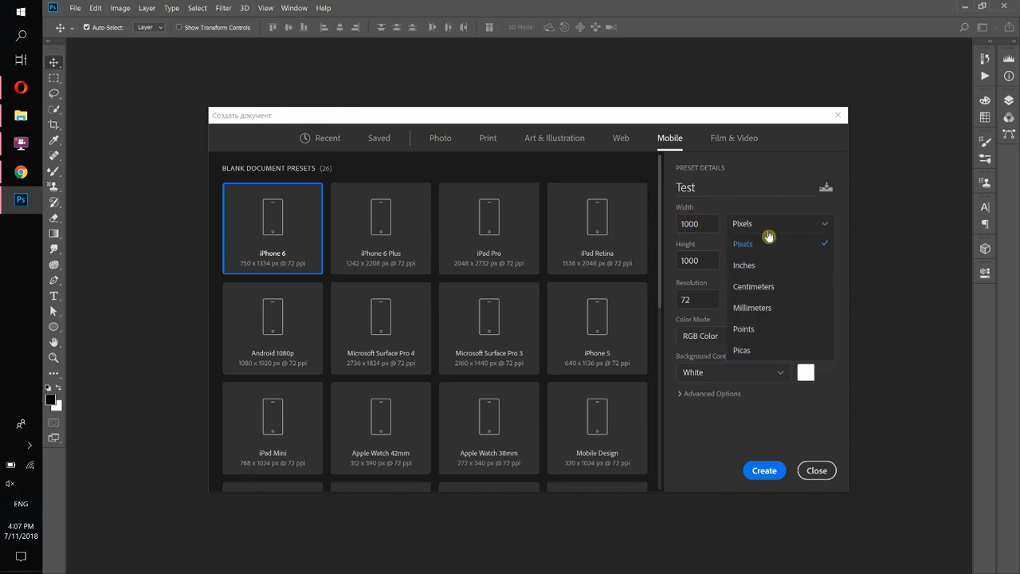
click(754, 250)
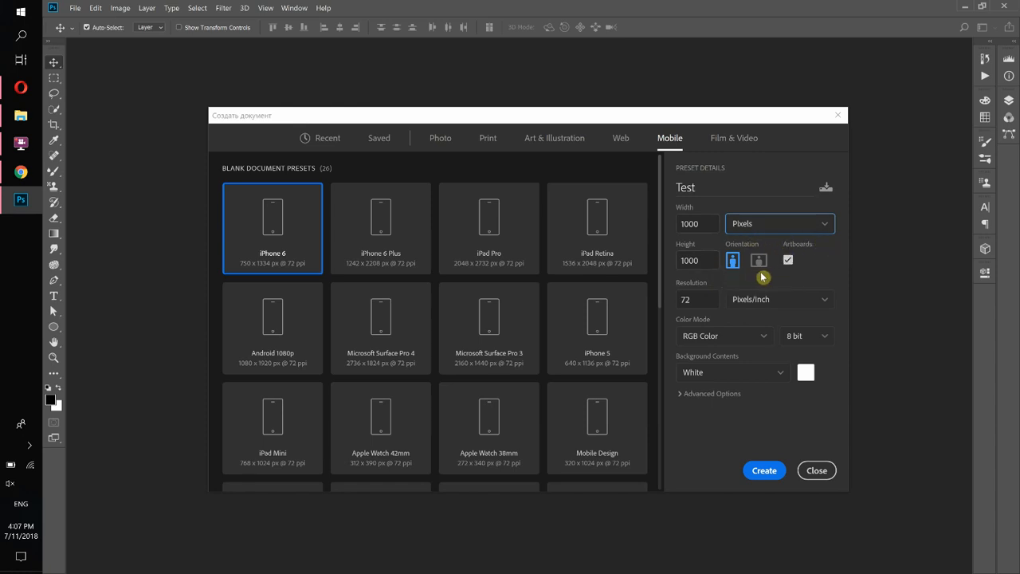
Set resolution to 300 pixels/inch and keep RGB Color as the colour mode.
drag(693, 300, 672, 305)
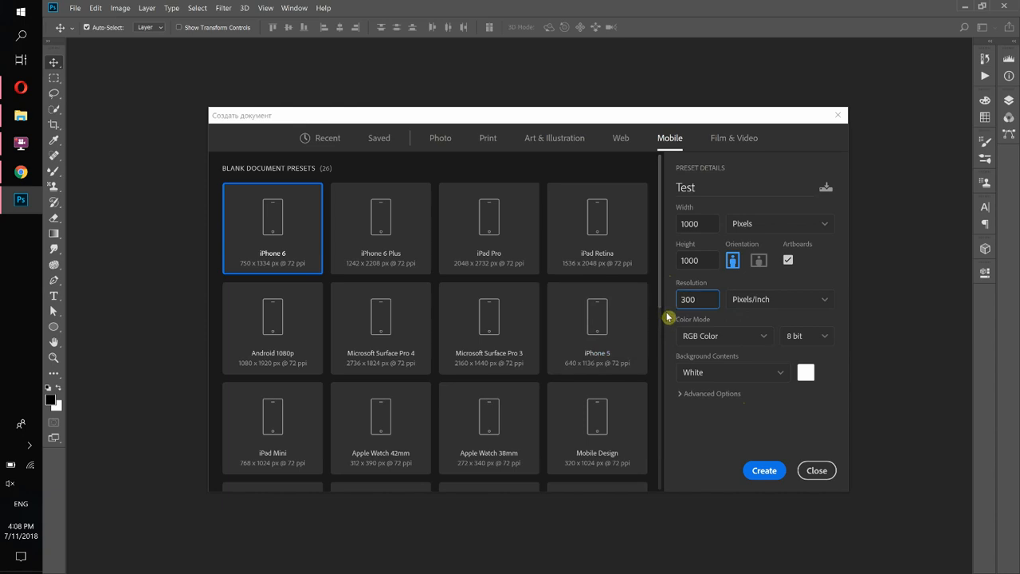
click(716, 340)
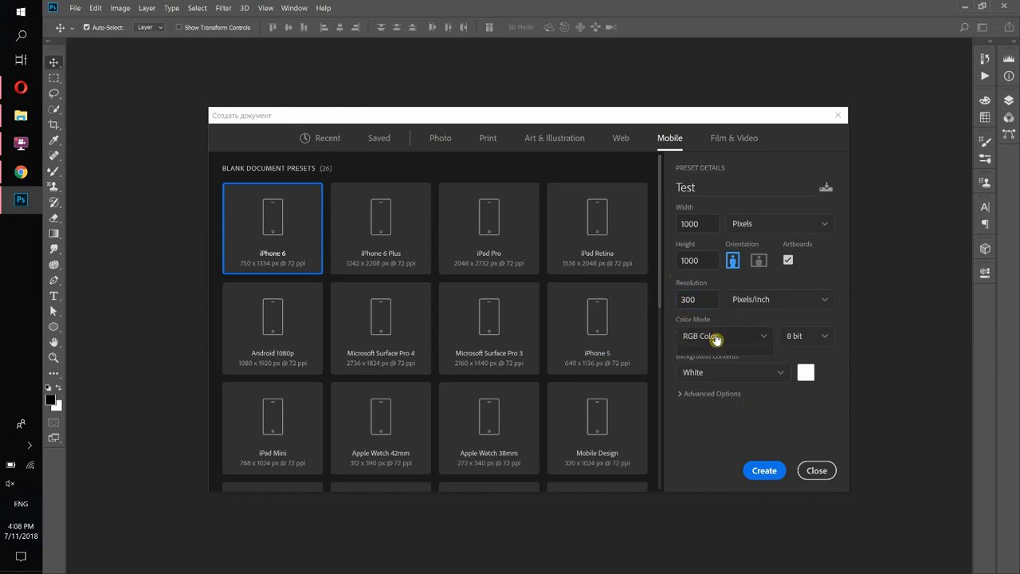
click(764, 340)
click(764, 340)
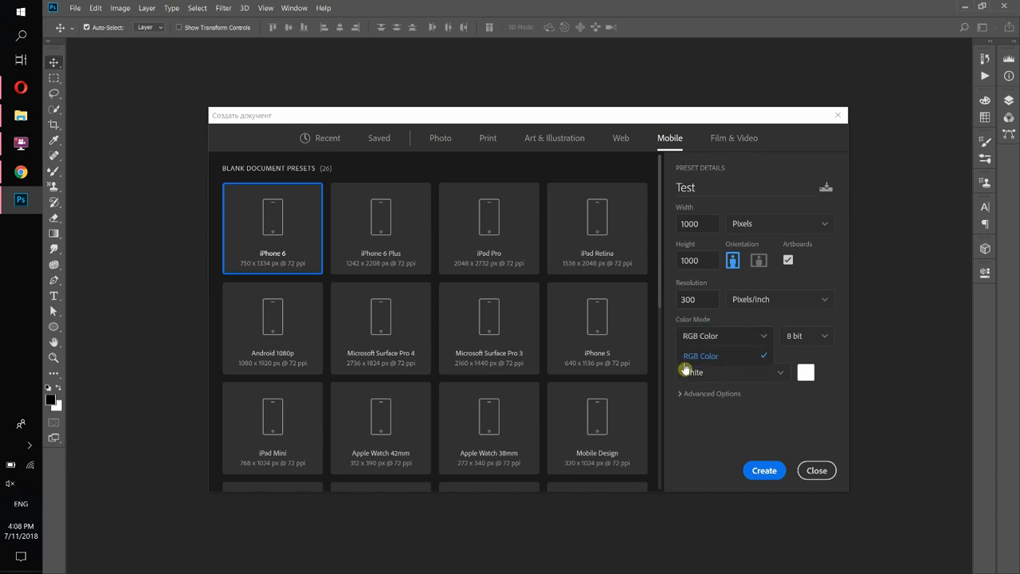
click(716, 341)
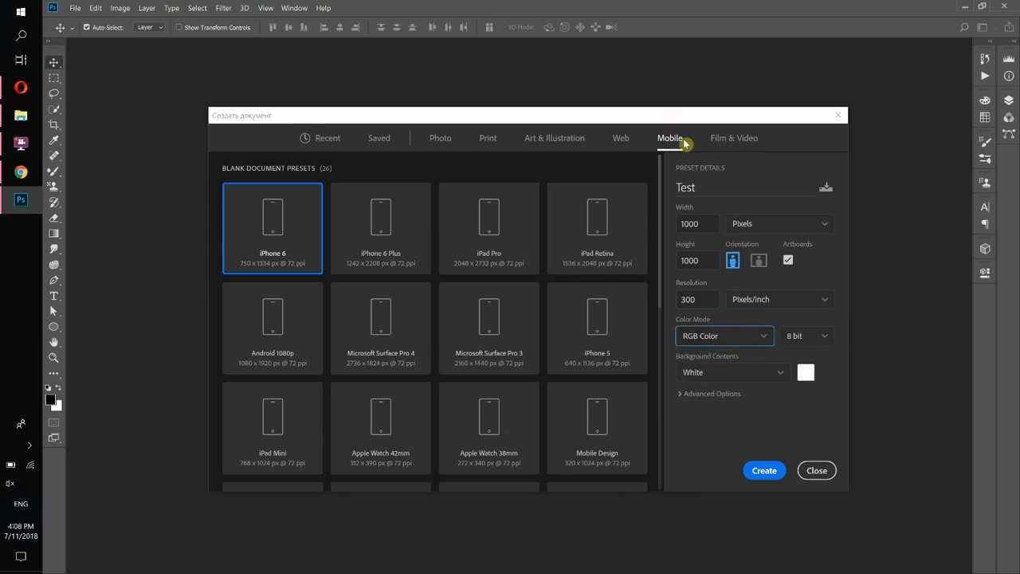
From the Print presets, keep RGB Color and 1000×1000 pixels, then create the Test document.
click(489, 141)
click(706, 344)
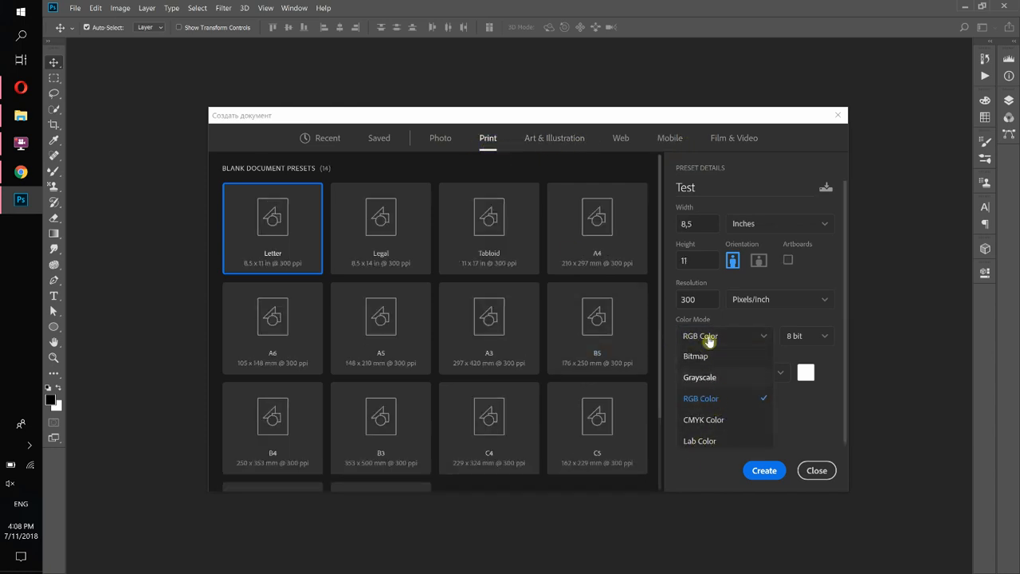
scroll(708, 341, down, 1)
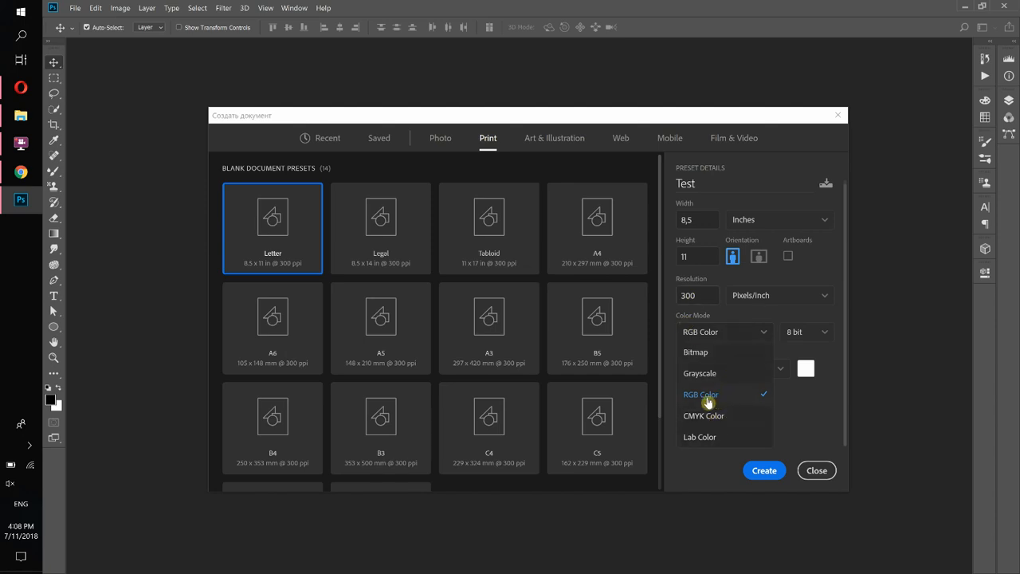
click(729, 335)
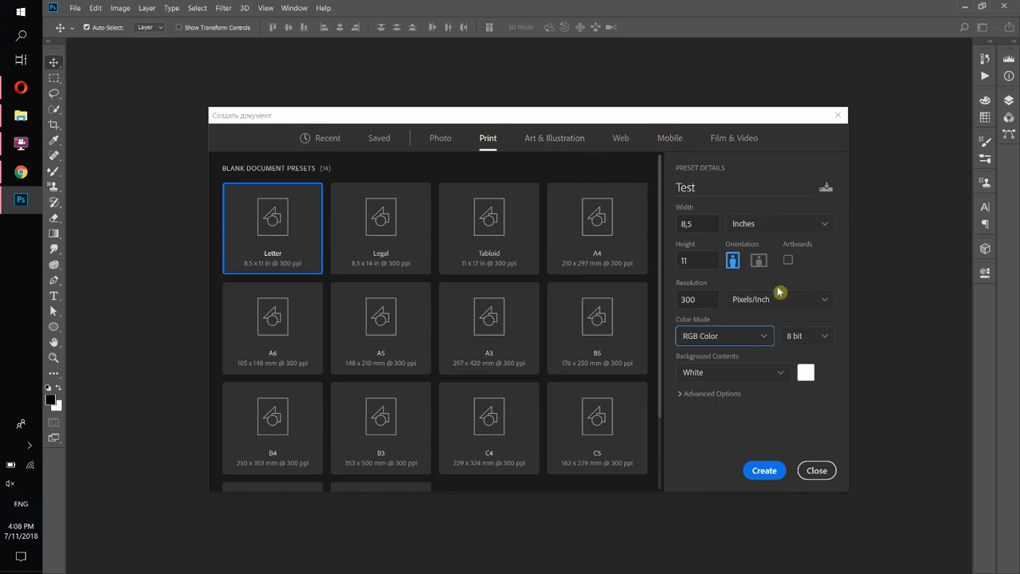
click(760, 224)
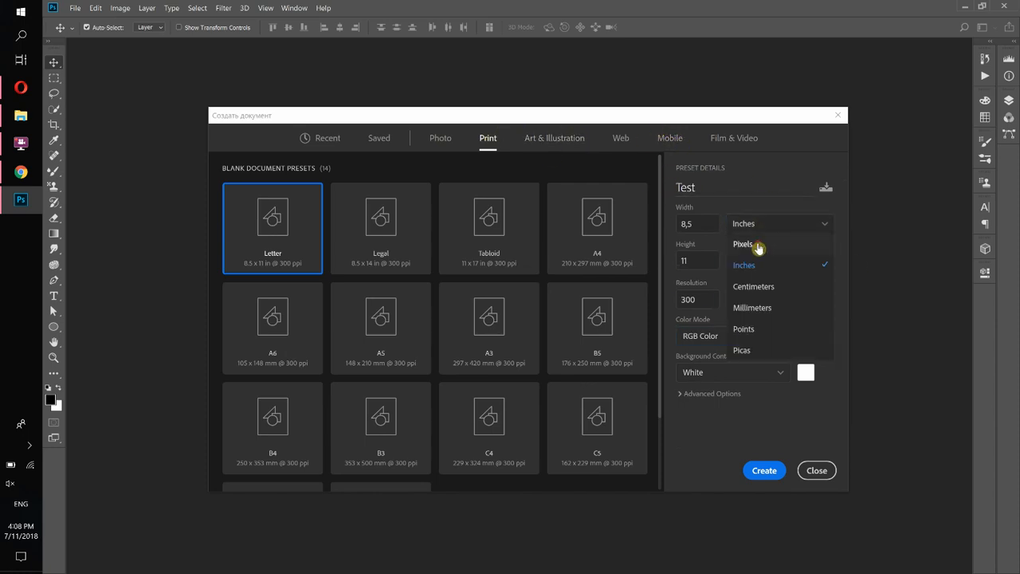
click(757, 248)
click(713, 224)
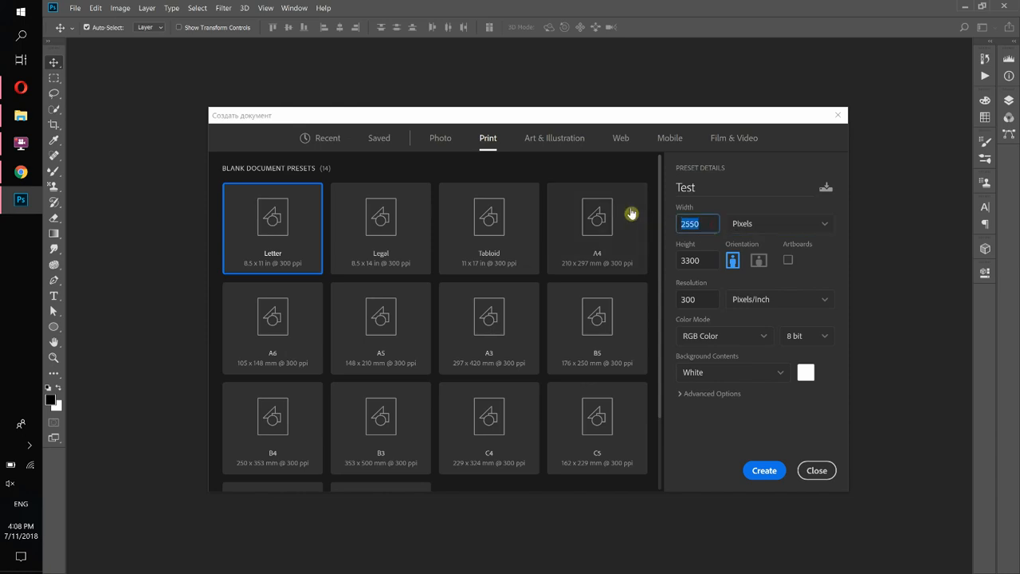
key(Tab)
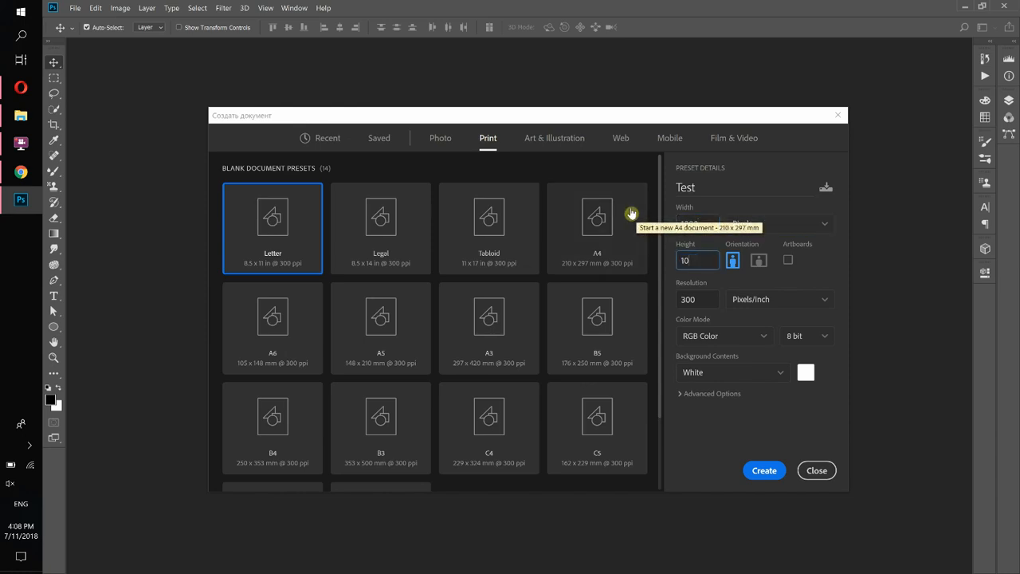
key(Tab)
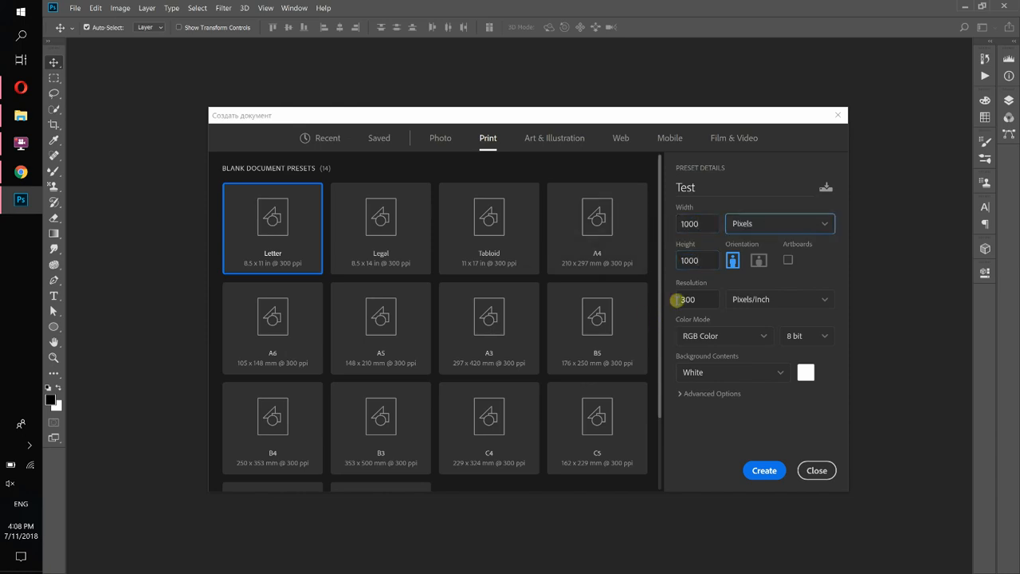
click(765, 471)
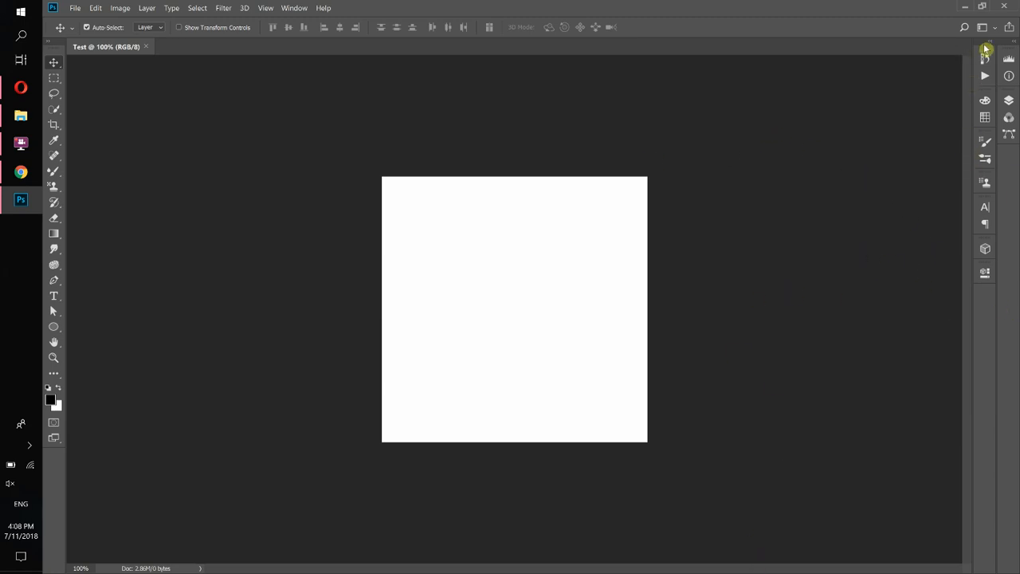
Show the Layers panel via Window > Layers and dock it with Channels and Paths.
click(1010, 105)
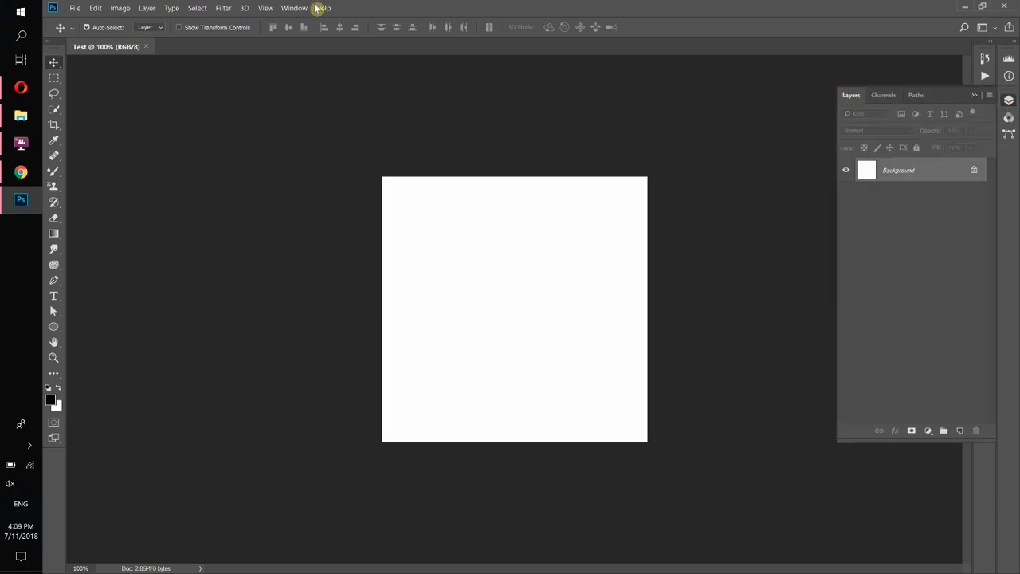
click(289, 8)
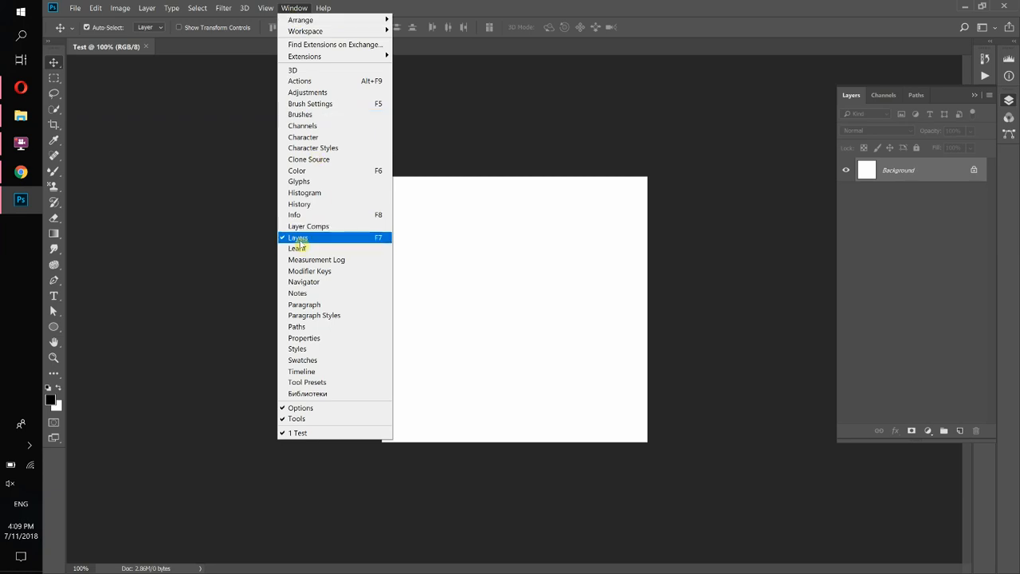
click(873, 243)
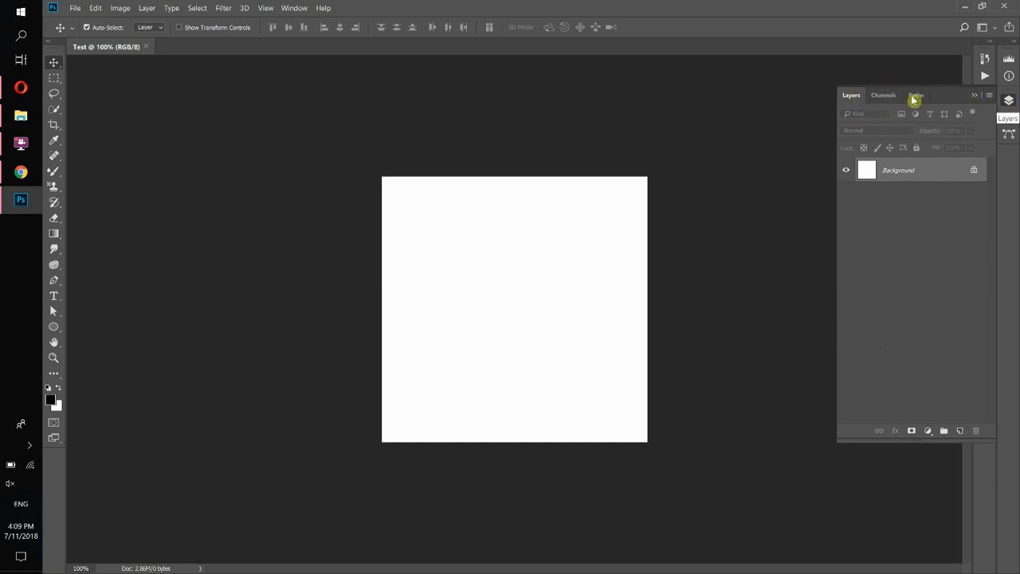
drag(857, 97, 642, 107)
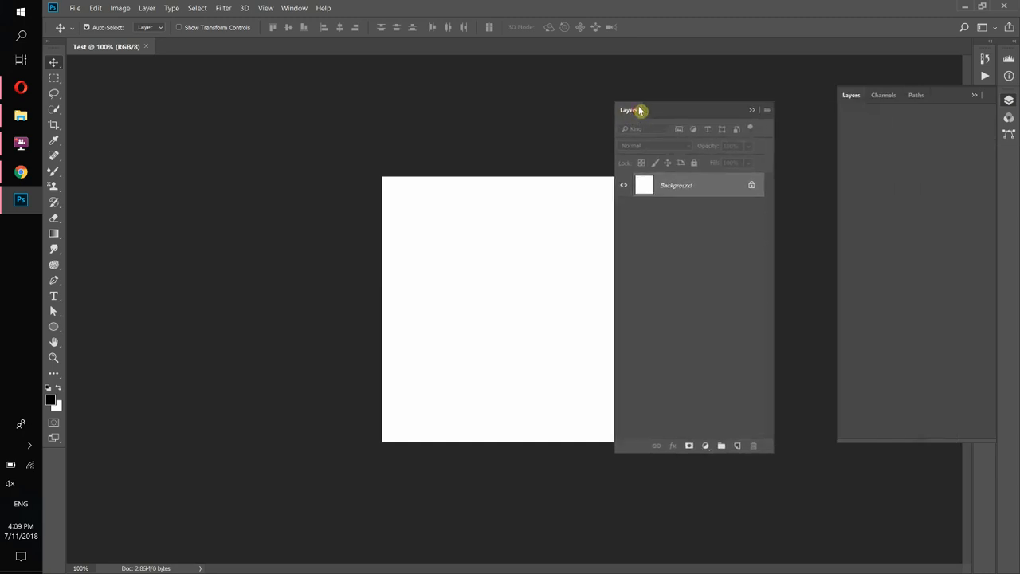
drag(703, 103, 921, 98)
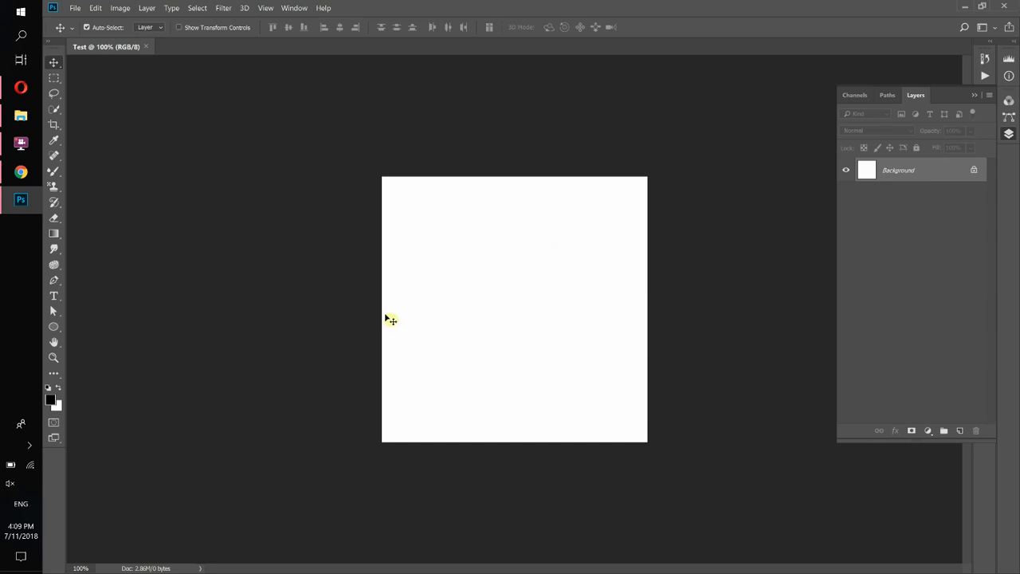
Drag the beach portrait JPG from Downloads in File Explorer onto the Test canvas.
click(21, 116)
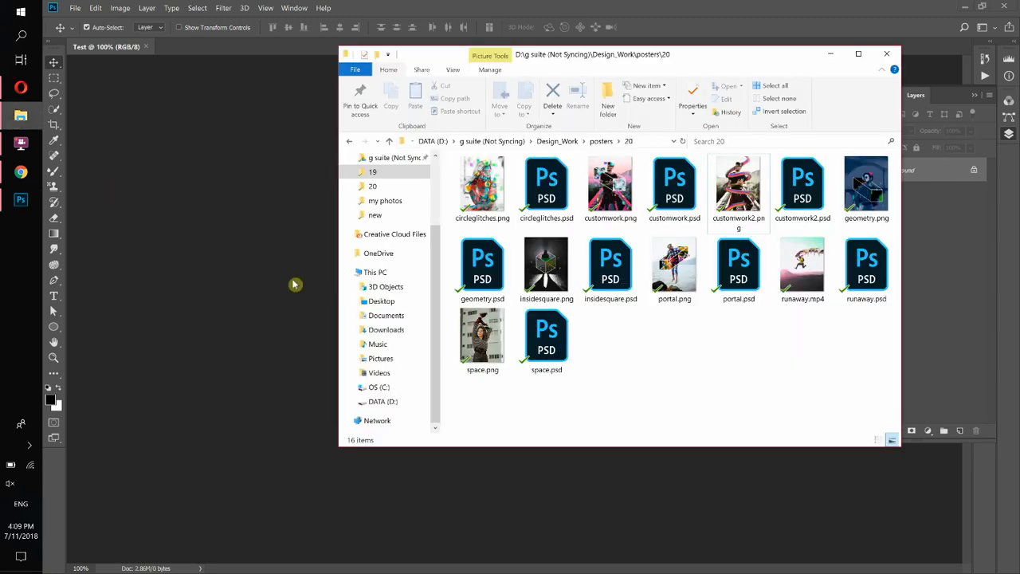
click(386, 329)
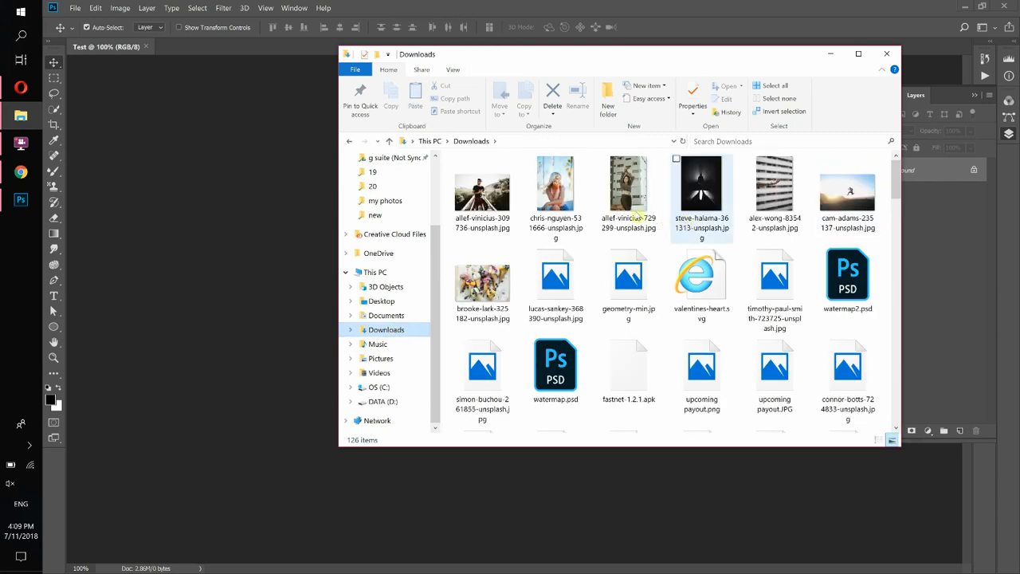
click(568, 176)
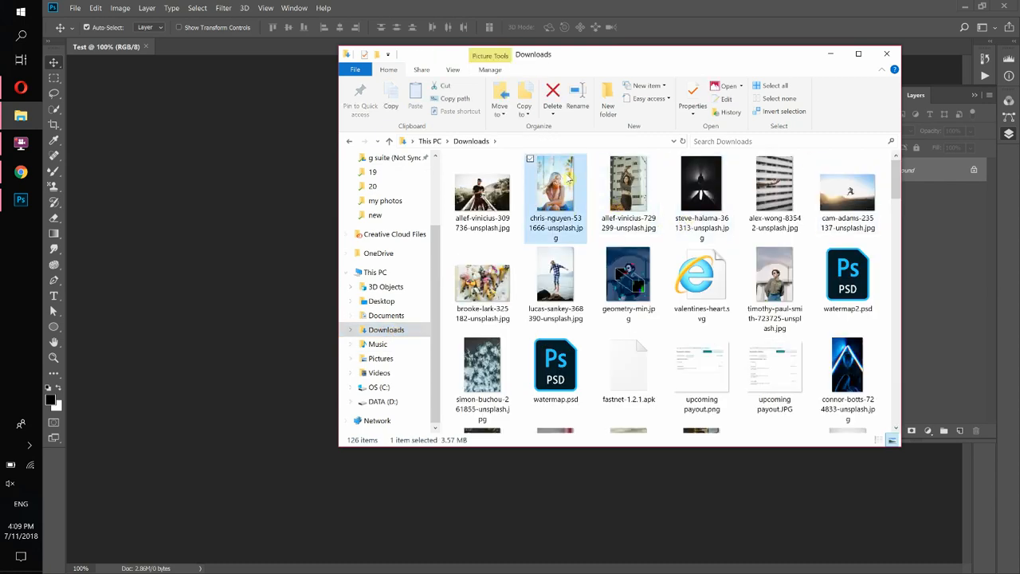
drag(570, 181, 242, 232)
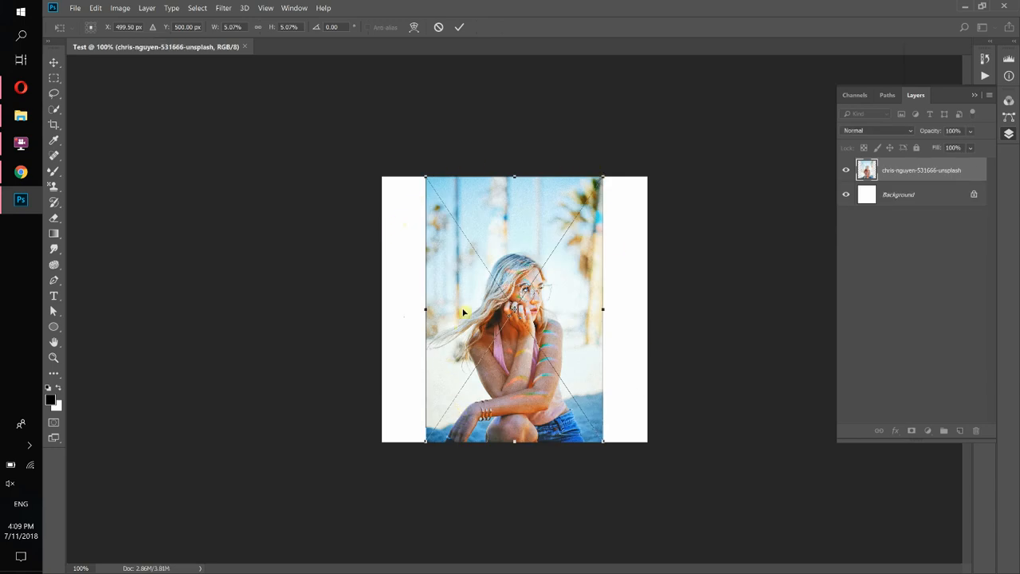
Enlarge the placed beach portrait beyond the canvas edges and commit the transform.
mouse_move(545, 253)
mouse_down()
mouse_move(521, 247)
mouse_move(551, 244)
mouse_move(550, 303)
mouse_move(553, 221)
mouse_move(587, 210)
mouse_move(556, 251)
mouse_move(530, 250)
mouse_up()
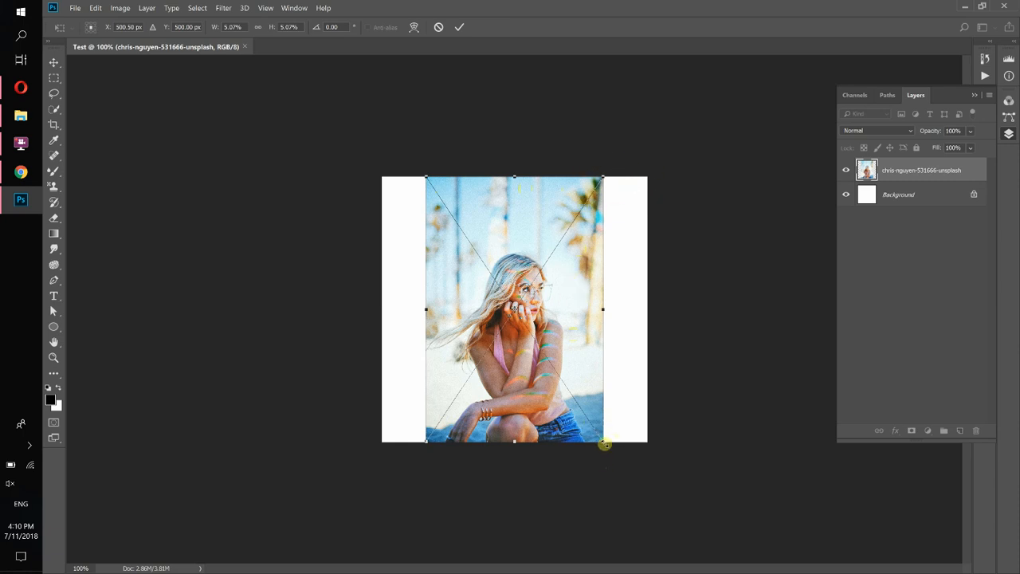
drag(608, 449, 561, 392)
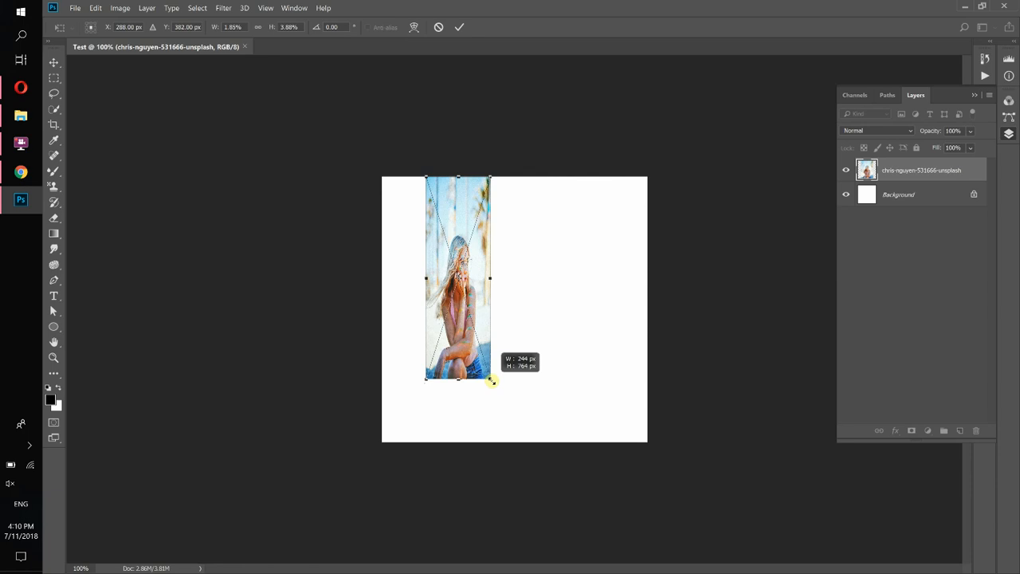
drag(508, 382, 661, 497)
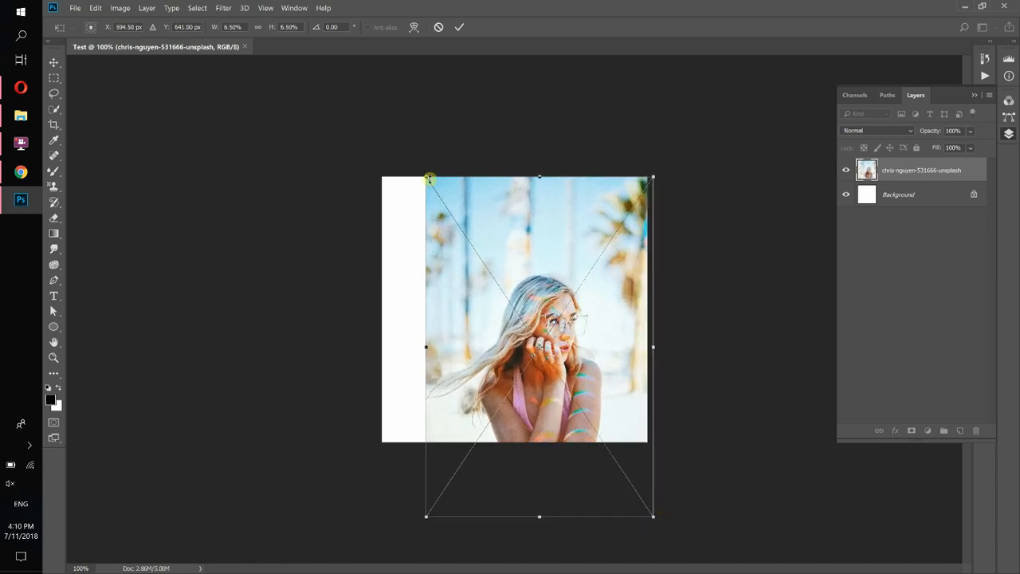
drag(422, 171, 372, 117)
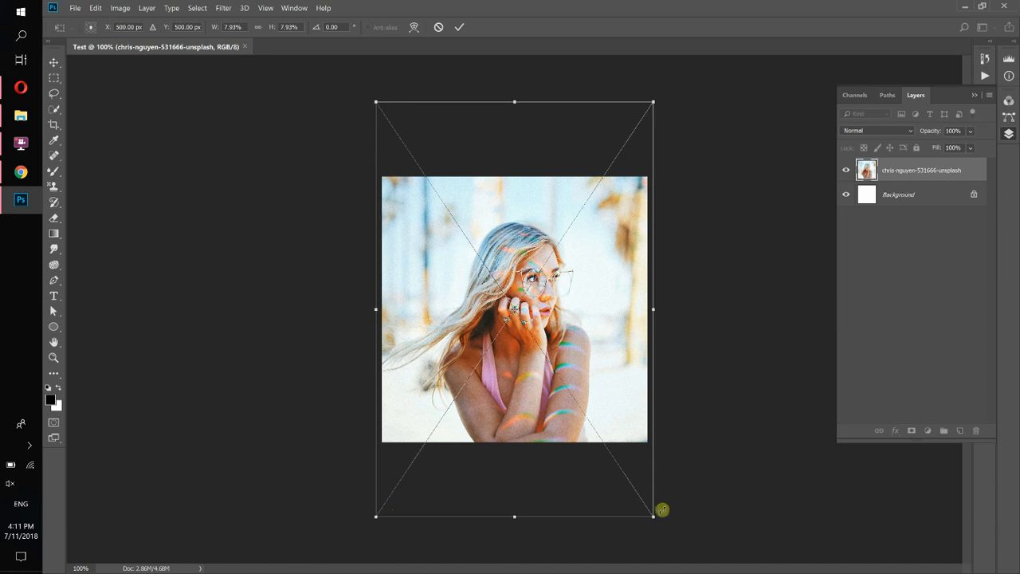
click(460, 29)
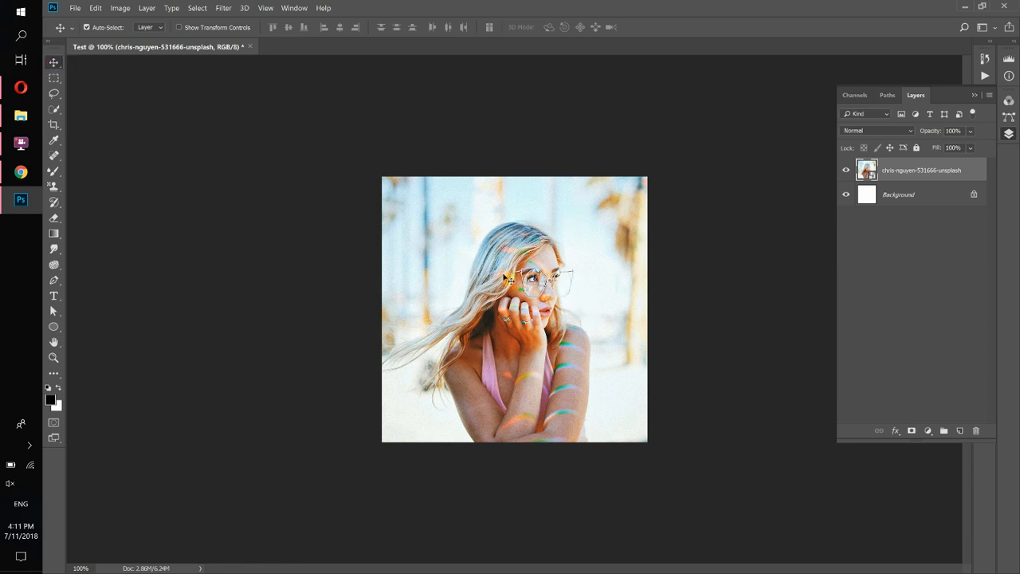
Move the portrait up and left within the canvas.
drag(524, 248, 522, 214)
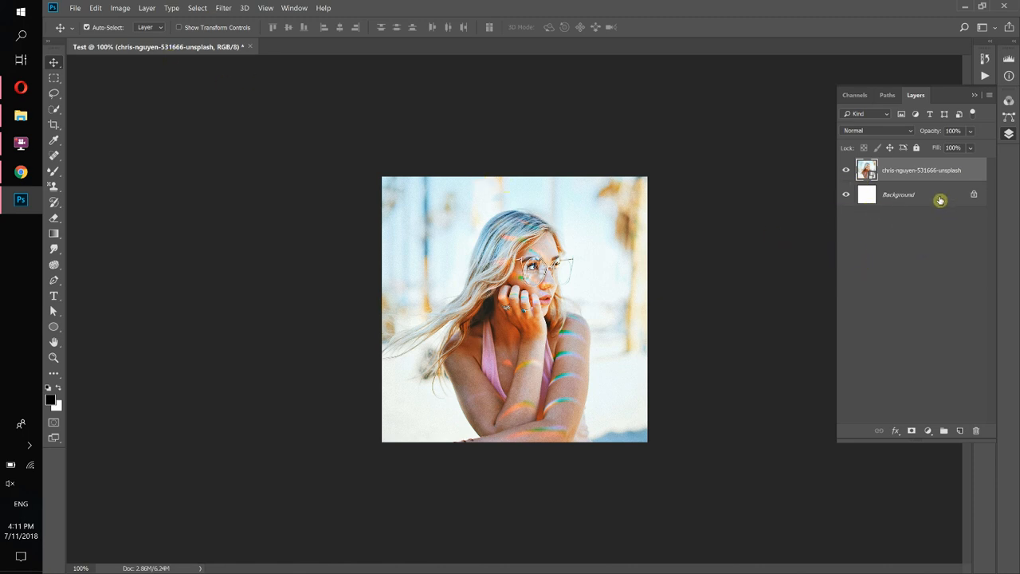
Delete the white Background layer by dragging it to the trash.
drag(937, 200, 976, 431)
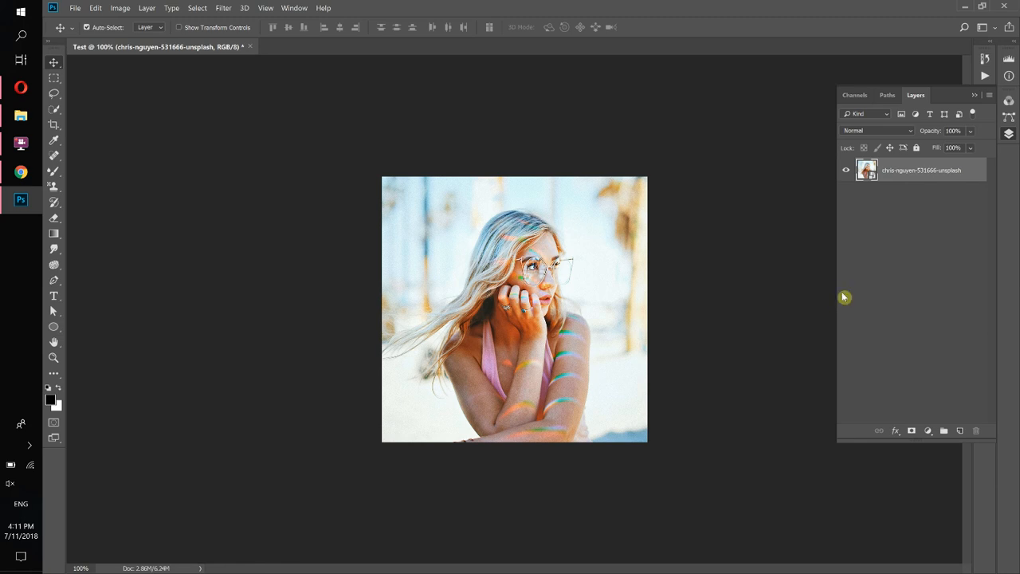
Add a Solid Color fill layer above the portrait using bright blue 00c5ef.
click(929, 432)
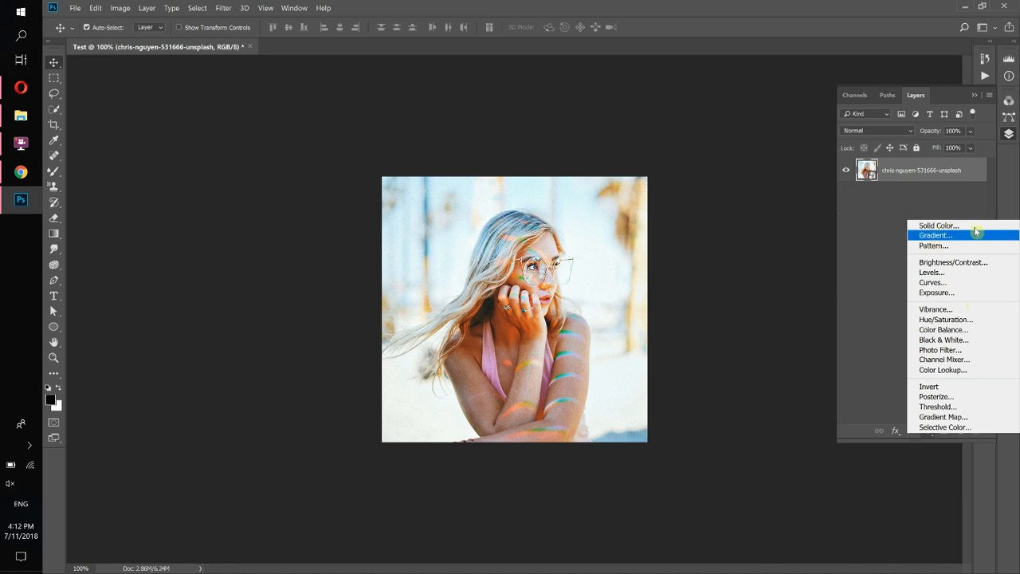
click(945, 226)
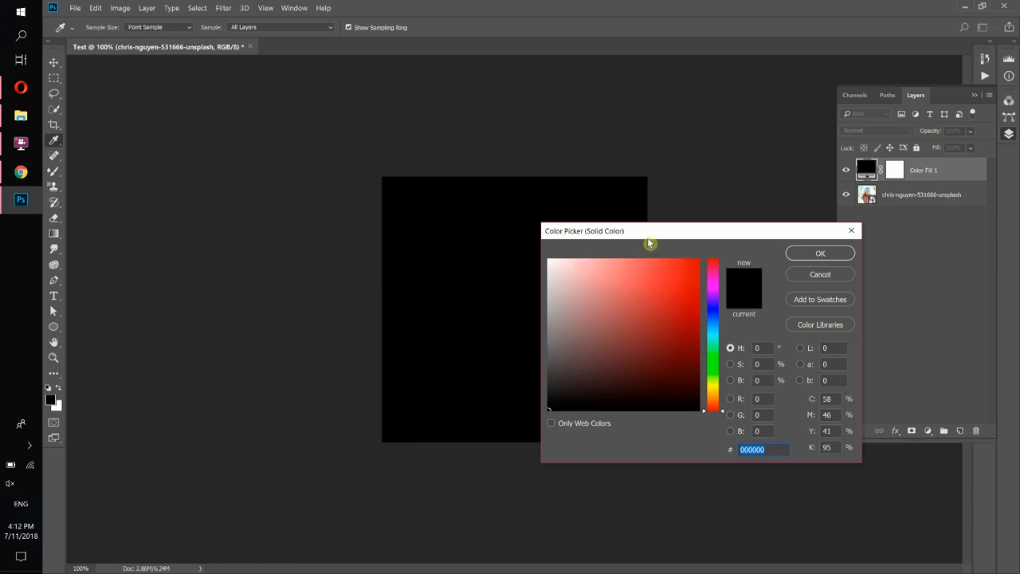
drag(579, 231, 732, 223)
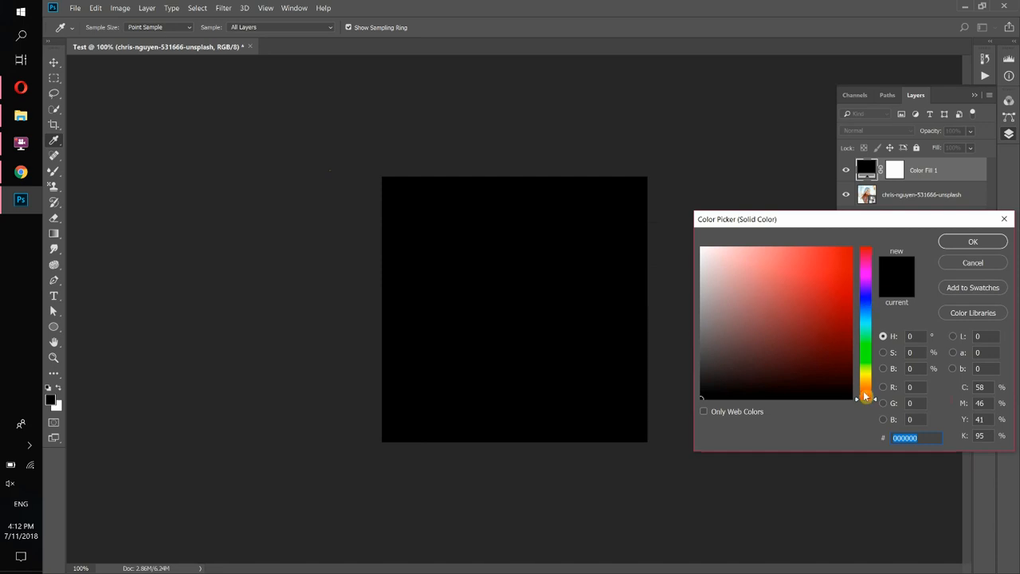
drag(865, 396, 866, 325)
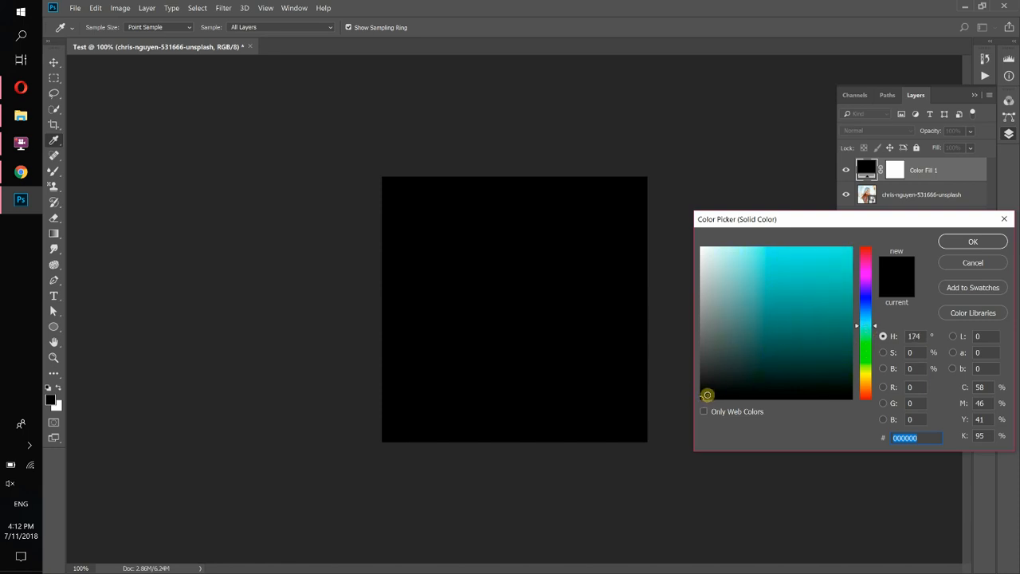
drag(707, 394, 821, 278)
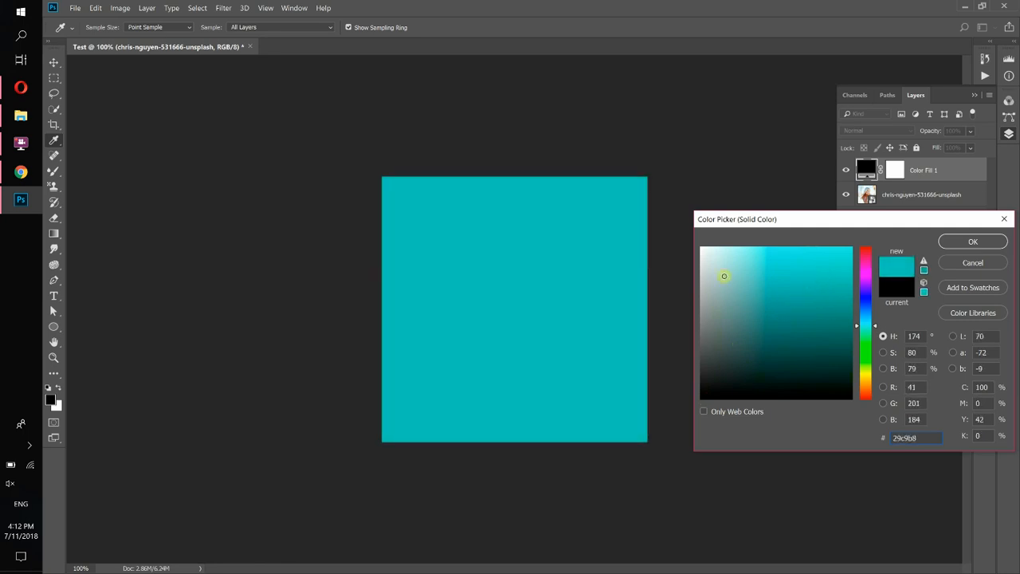
mouse_move(723, 275)
mouse_down()
mouse_move(742, 343)
mouse_move(820, 271)
mouse_move(805, 278)
mouse_move(861, 283)
mouse_move(859, 235)
mouse_up()
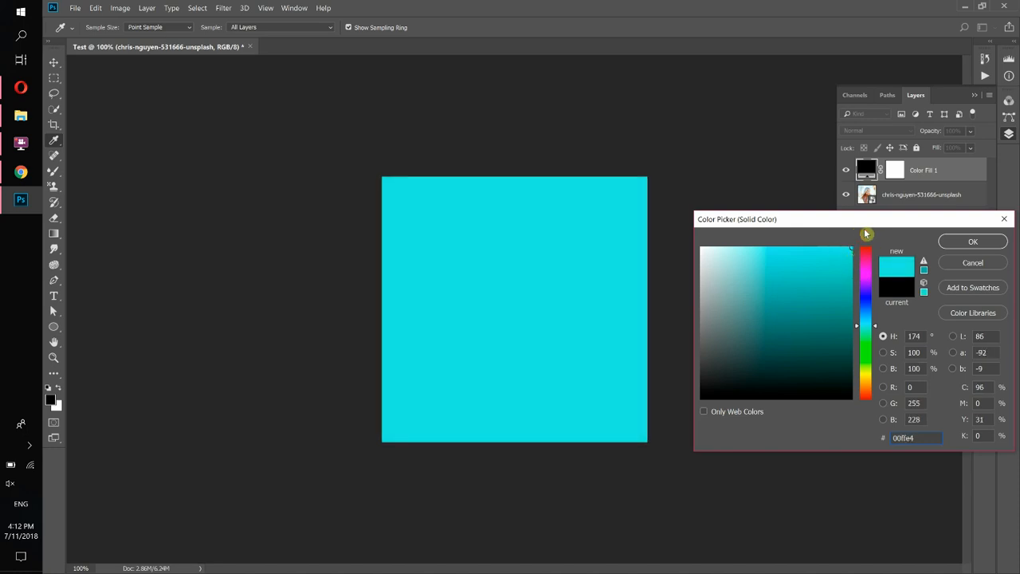
mouse_move(809, 259)
mouse_down()
mouse_move(719, 264)
mouse_move(736, 379)
mouse_up()
mouse_move(750, 304)
mouse_down()
mouse_move(753, 258)
mouse_move(842, 242)
mouse_move(828, 267)
mouse_up()
drag(868, 312, 867, 318)
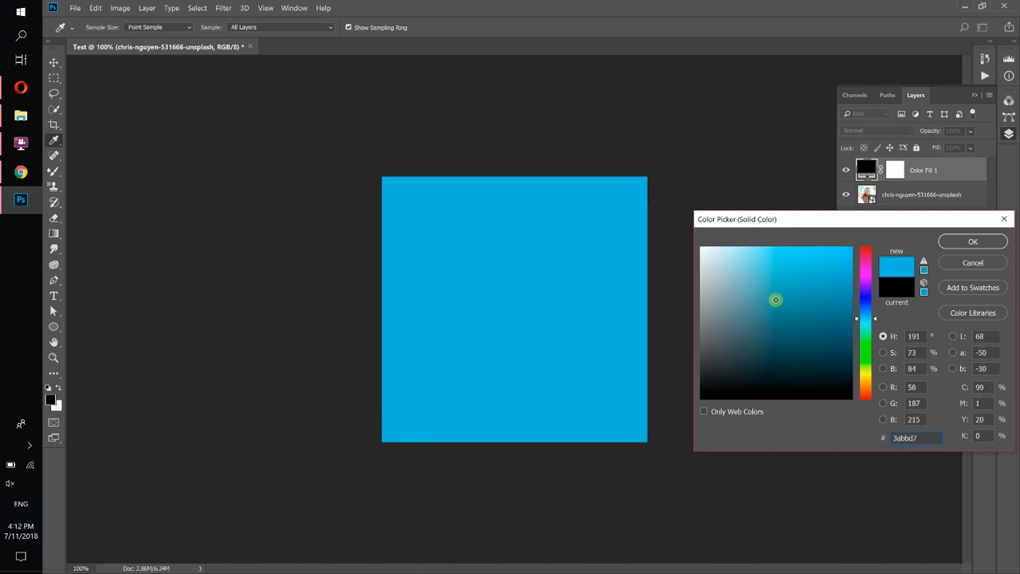
mouse_move(776, 299)
mouse_down()
mouse_move(852, 255)
mouse_move(888, 250)
mouse_up()
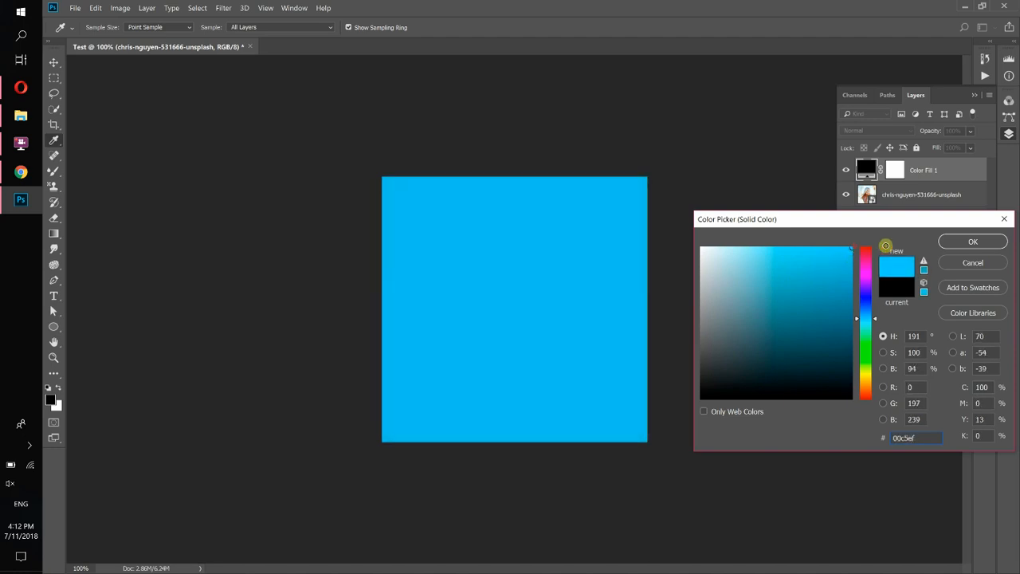
click(973, 241)
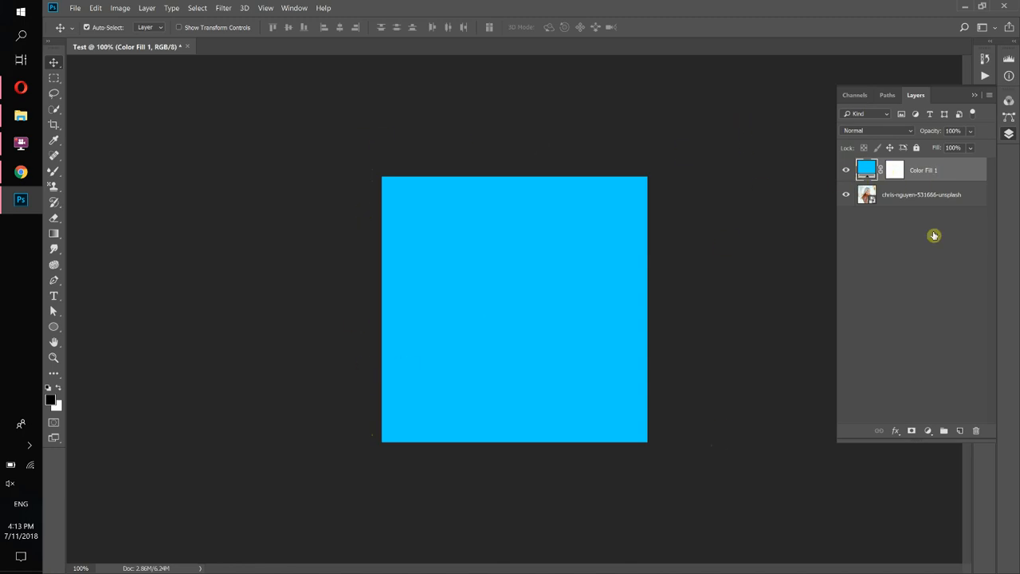
Recolour Color Fill 1 to purple 9c00ff and turn off its visibility.
click(928, 435)
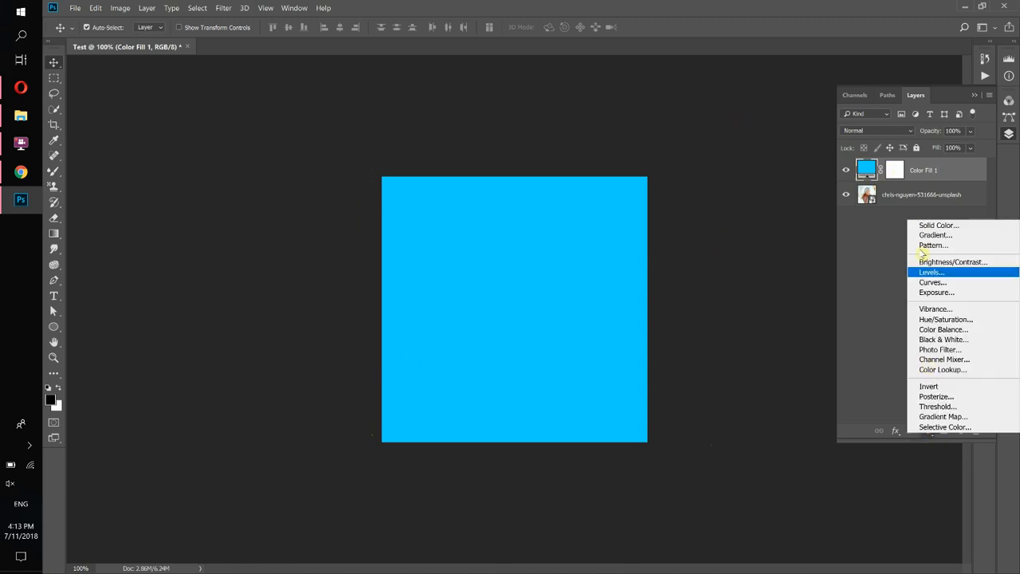
click(873, 244)
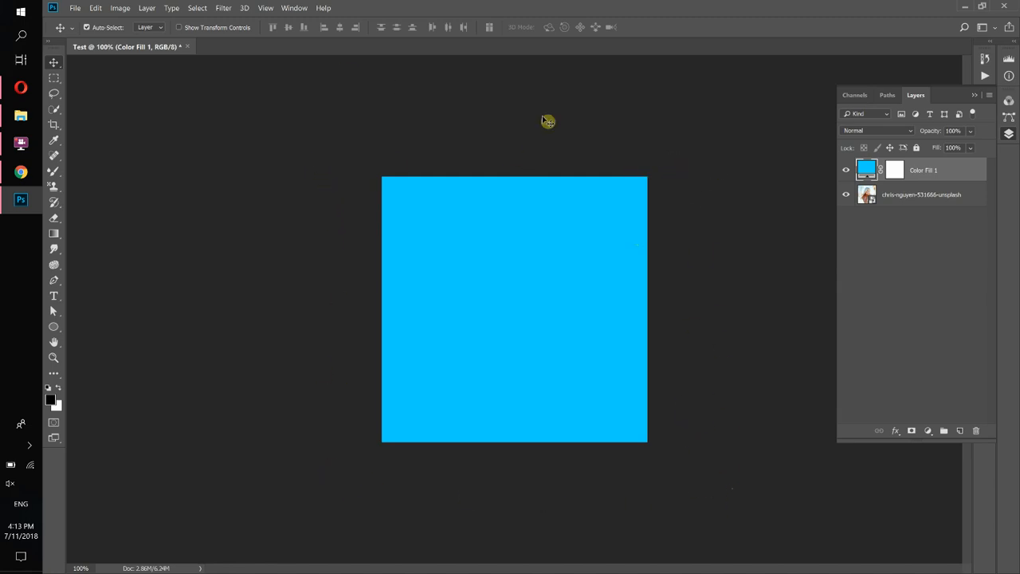
double_click(866, 171)
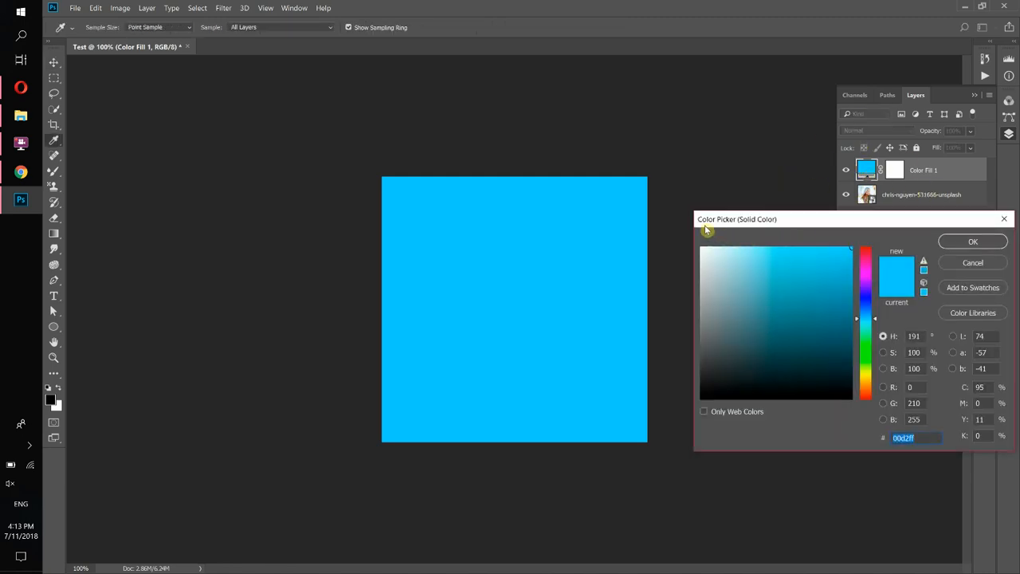
click(865, 267)
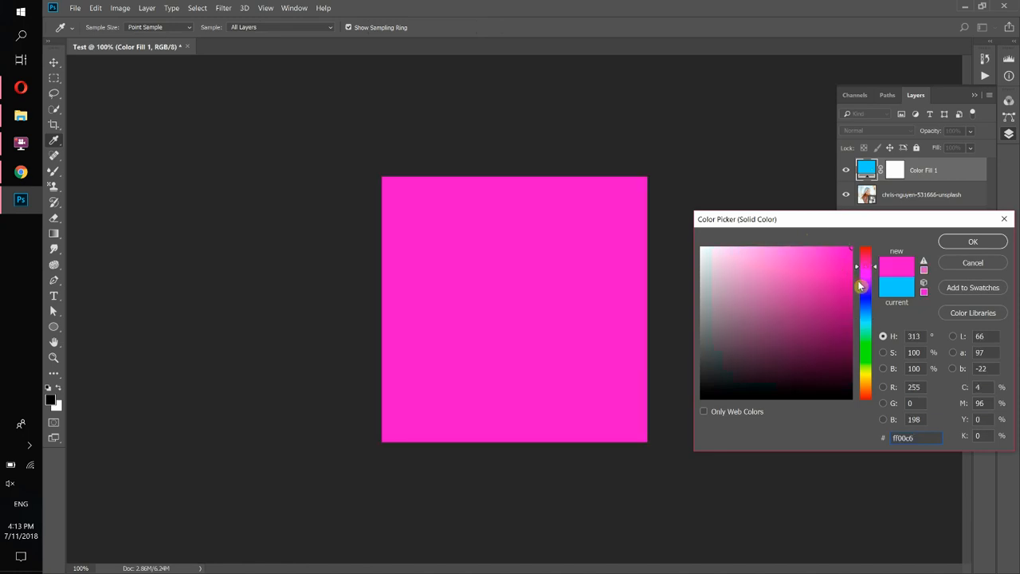
click(860, 283)
click(972, 242)
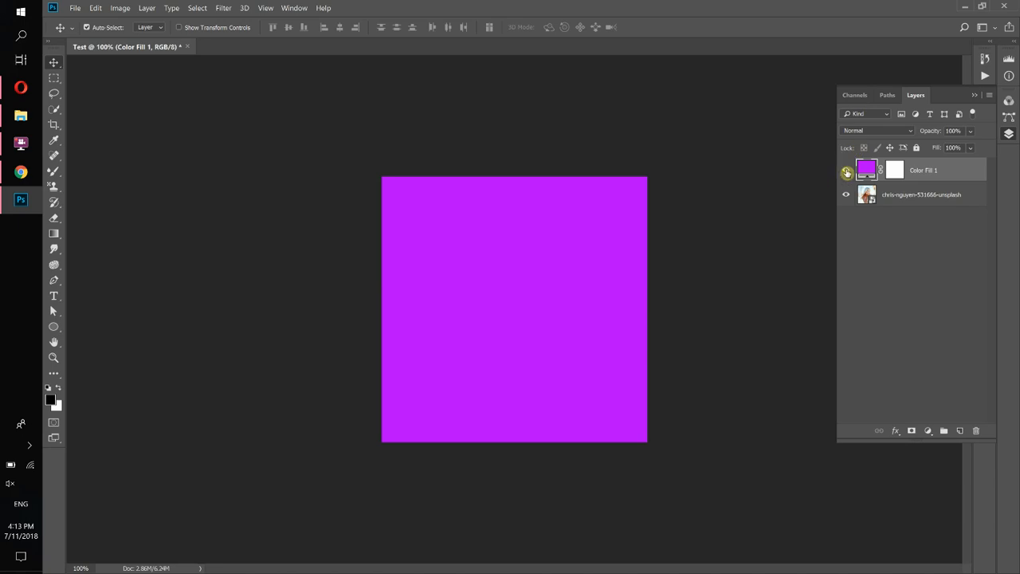
click(846, 172)
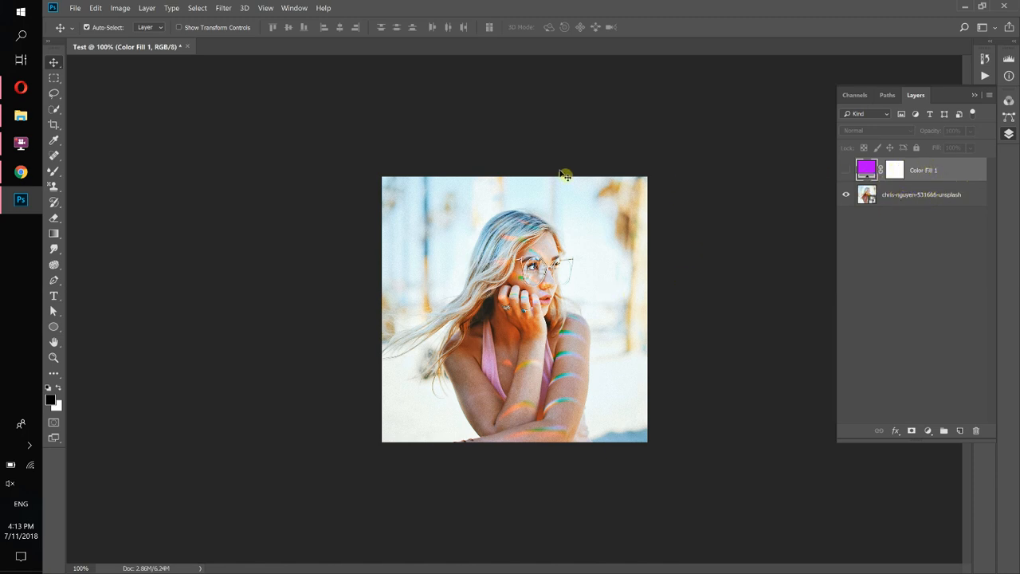
click(846, 170)
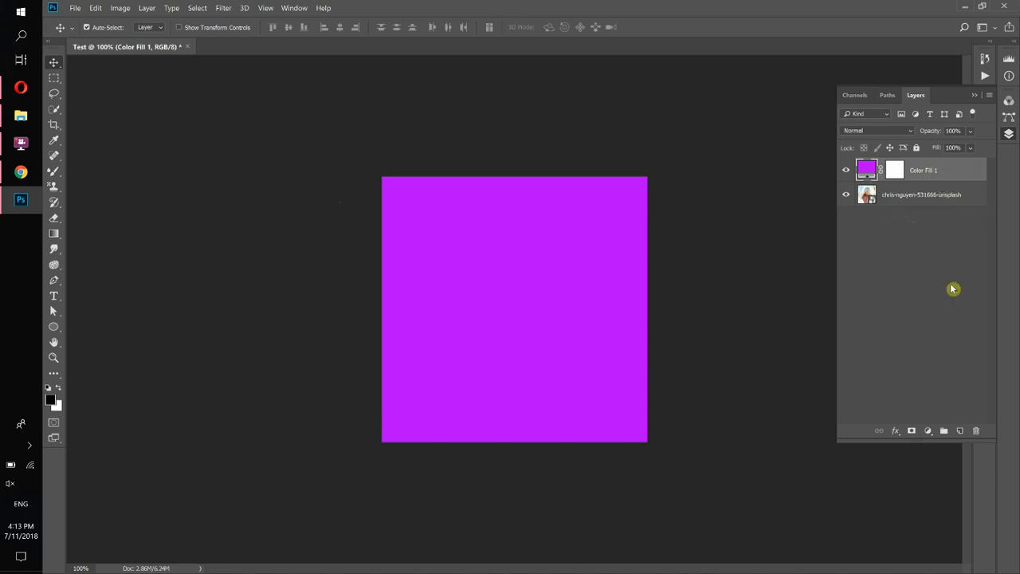
drag(938, 173, 938, 219)
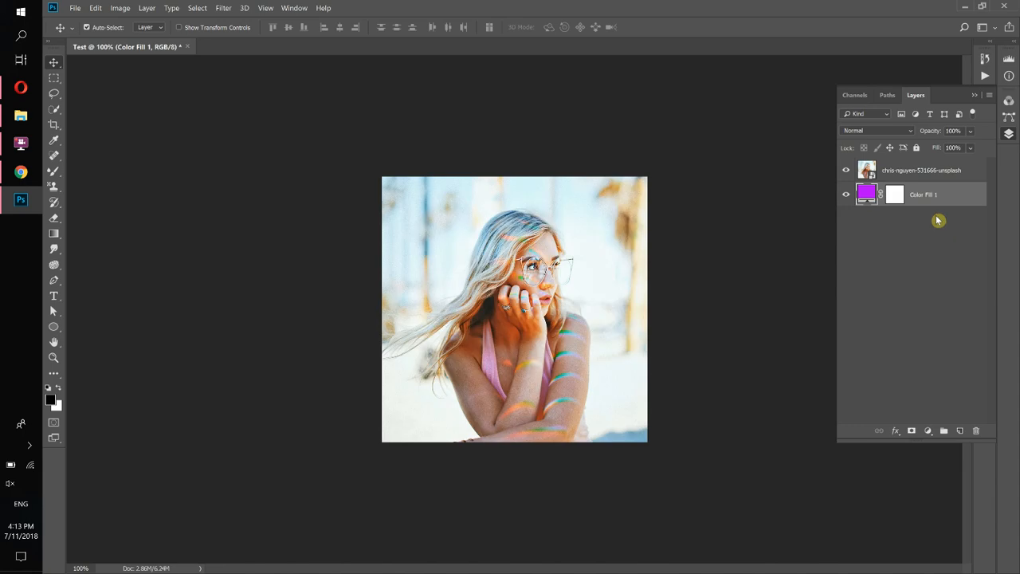
click(894, 173)
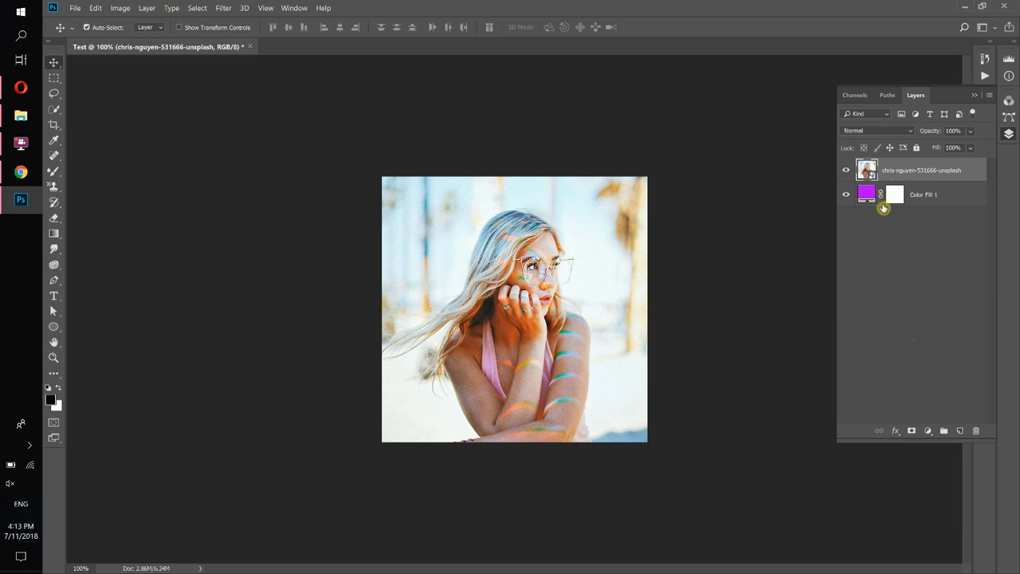
drag(960, 170, 937, 220)
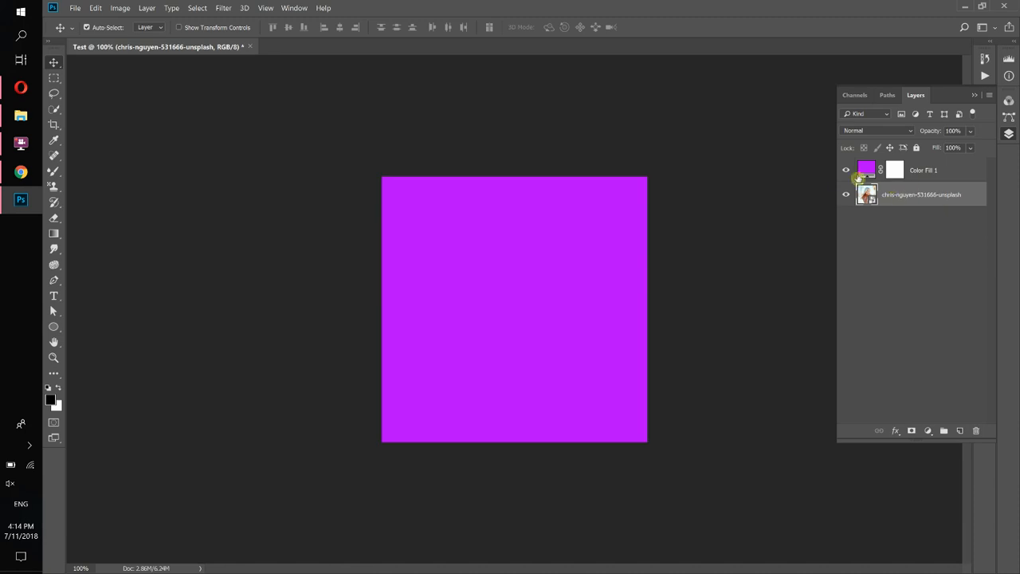
click(847, 170)
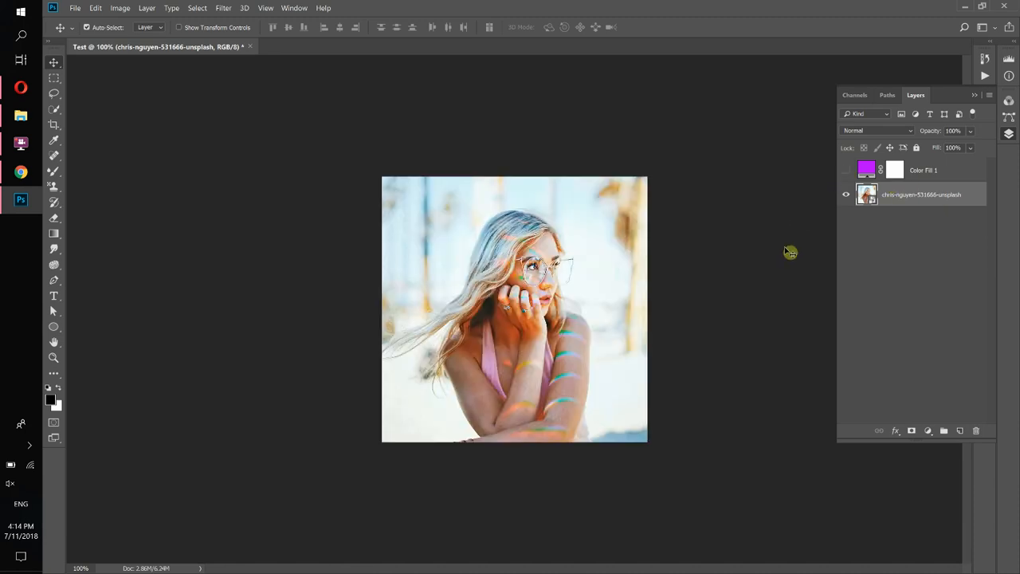
Add a new Pattern Fill layer and set its pattern scale to 89%.
click(927, 431)
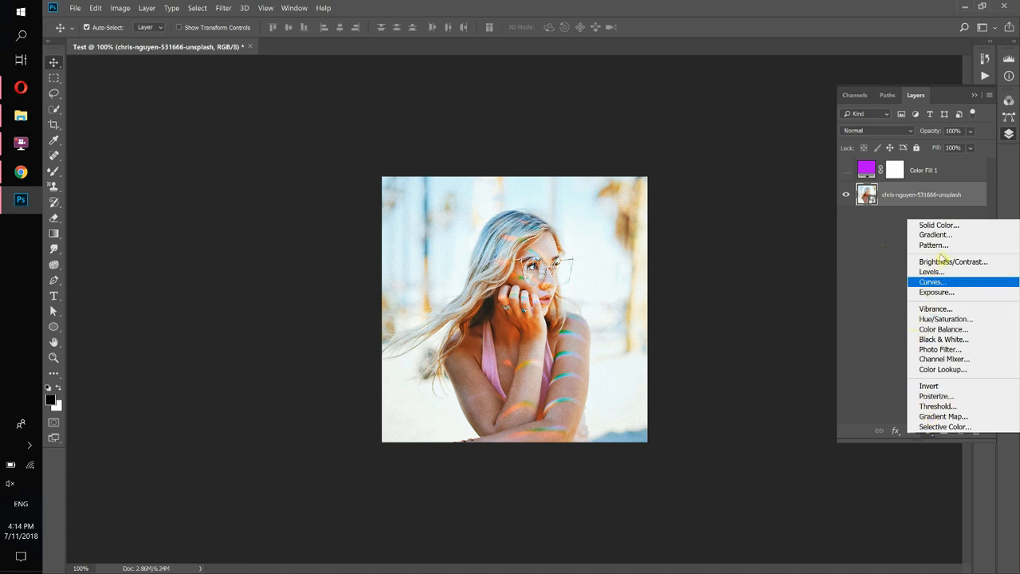
click(946, 246)
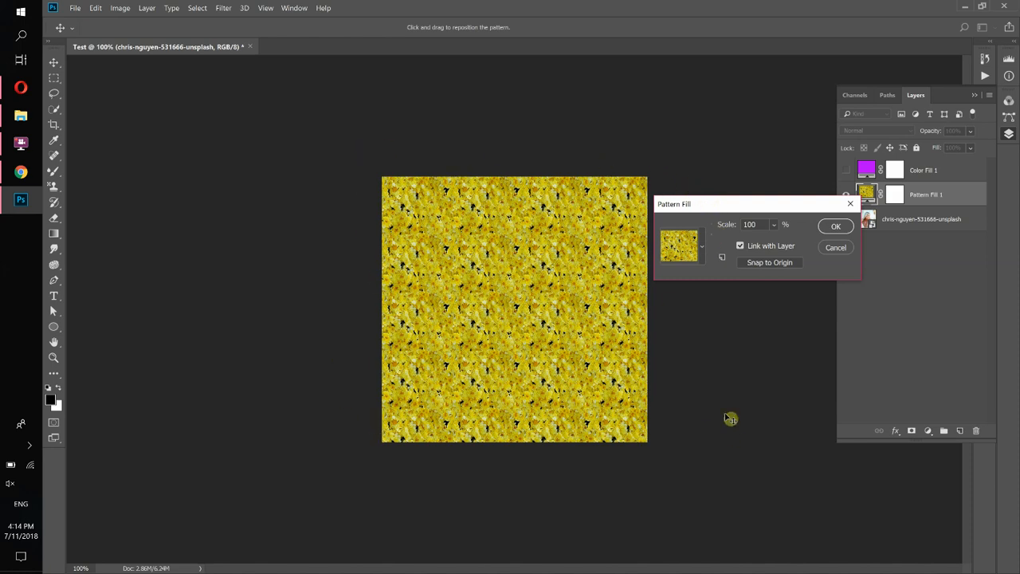
click(701, 248)
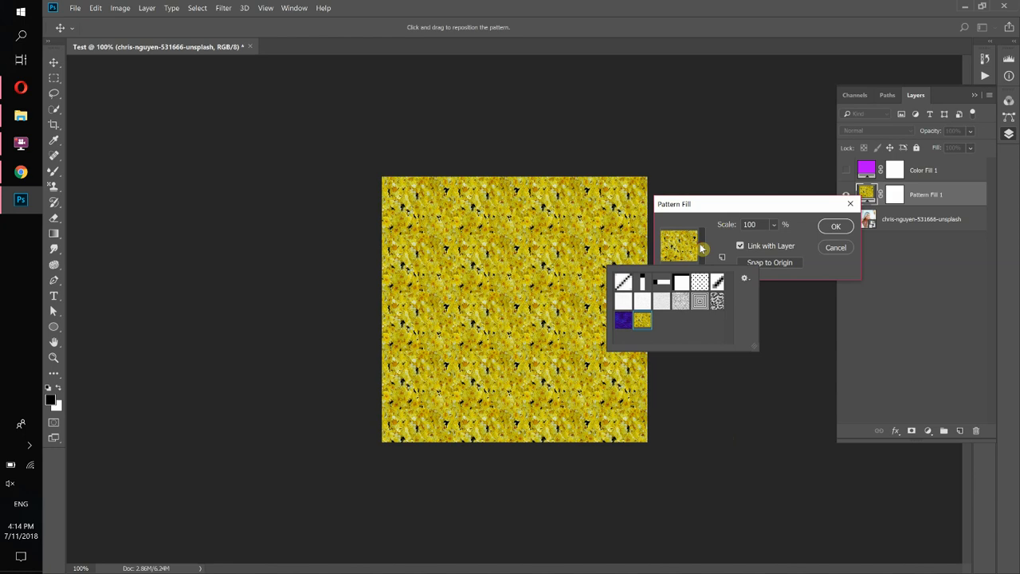
click(681, 301)
click(642, 306)
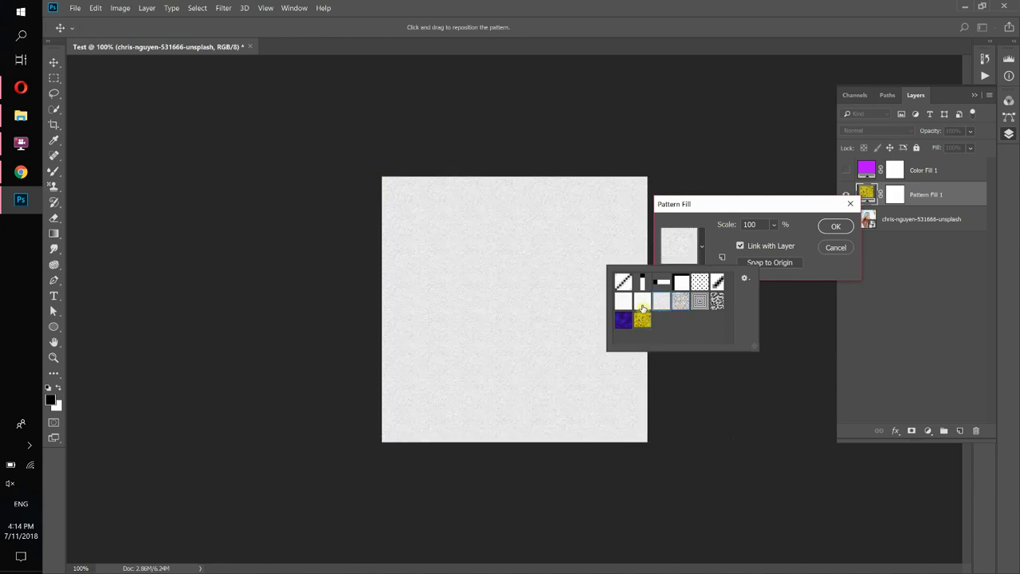
click(643, 322)
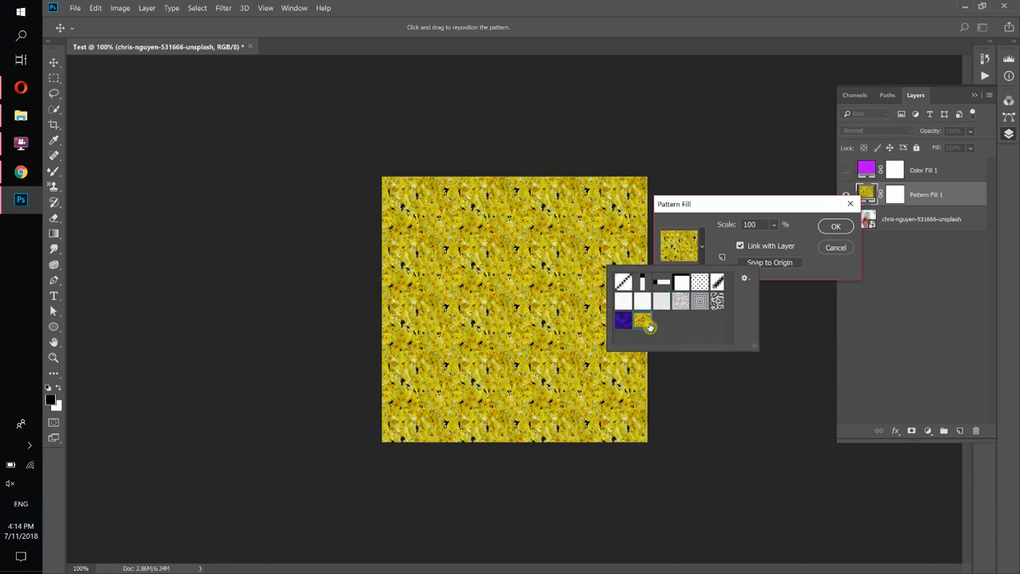
click(718, 233)
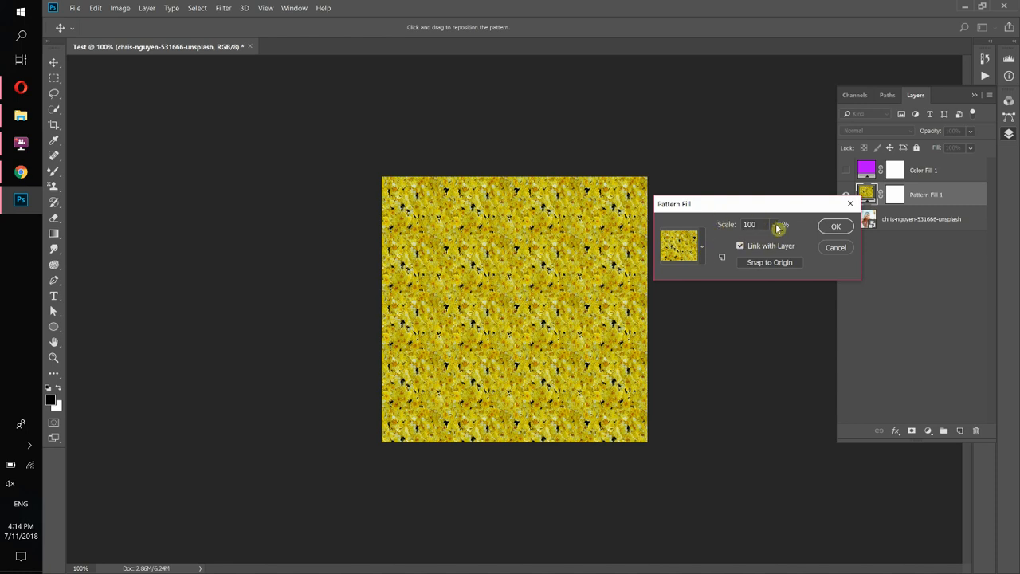
click(775, 225)
mouse_move(789, 242)
mouse_down()
mouse_move(811, 241)
mouse_move(779, 242)
mouse_up()
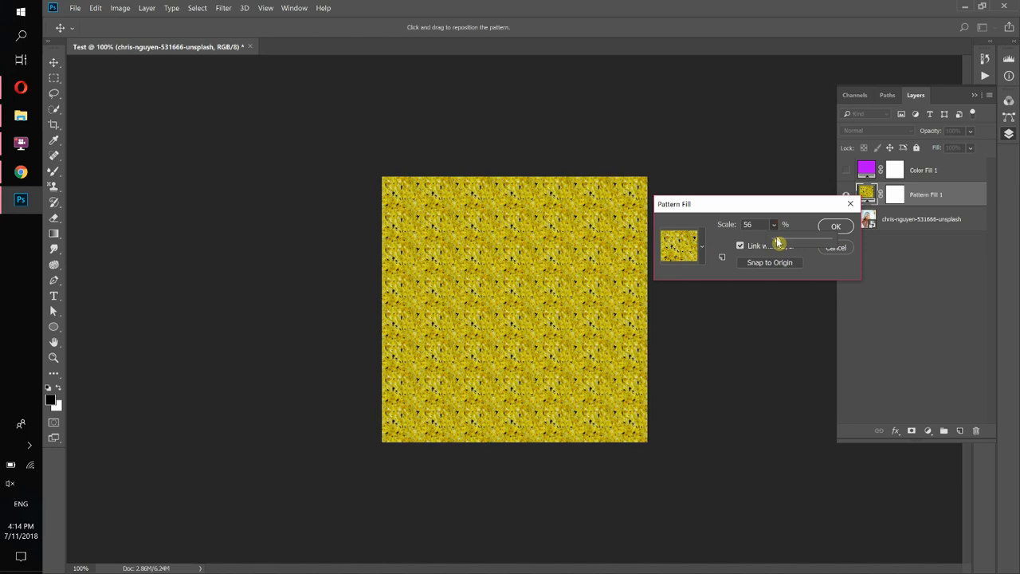
Choose the grey noise pattern for the fill and confirm it.
click(706, 246)
click(623, 321)
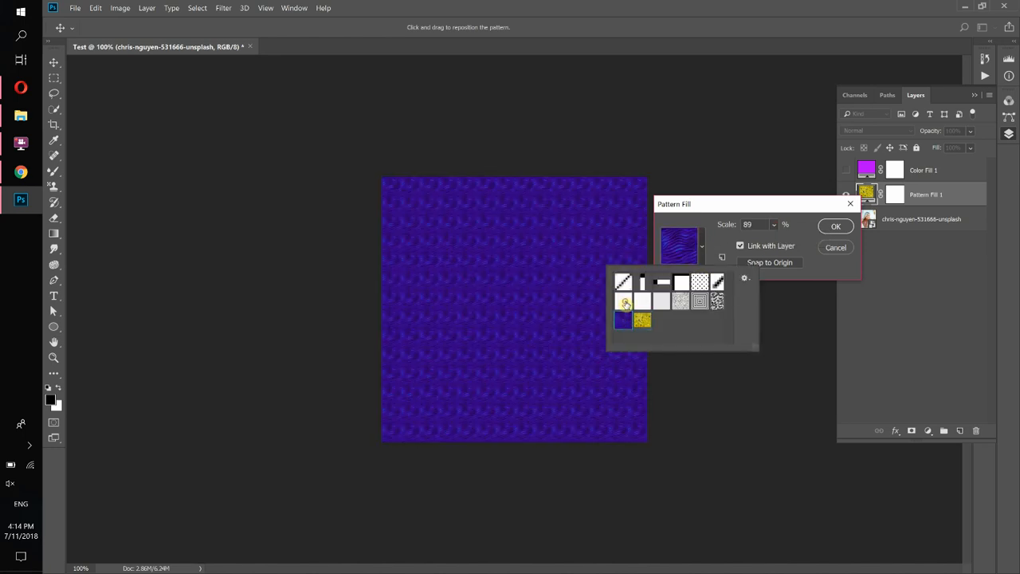
click(624, 302)
click(678, 301)
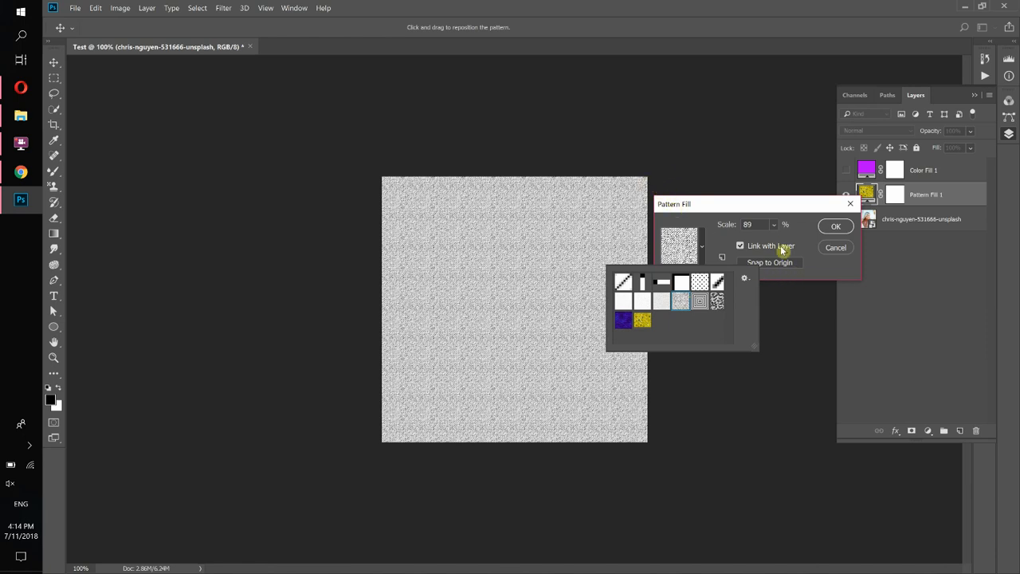
click(804, 232)
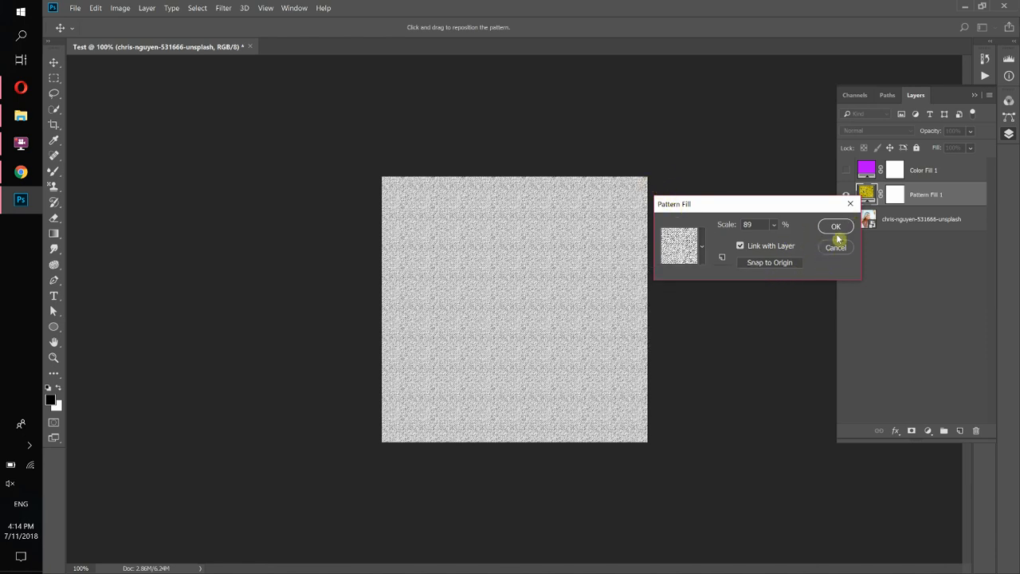
click(835, 226)
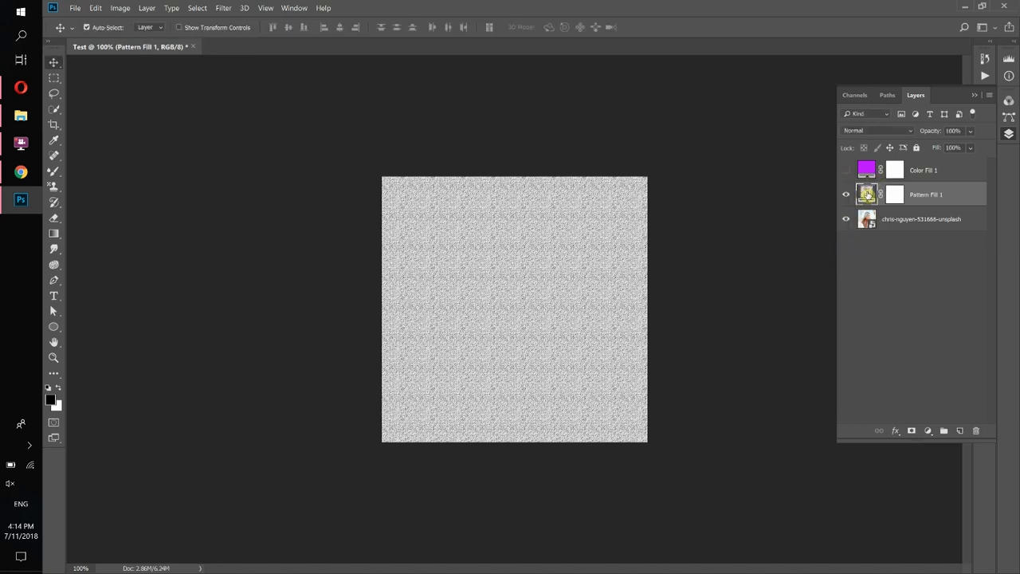
Change Pattern Fill 1 to the black dotted pattern.
double_click(867, 194)
click(702, 247)
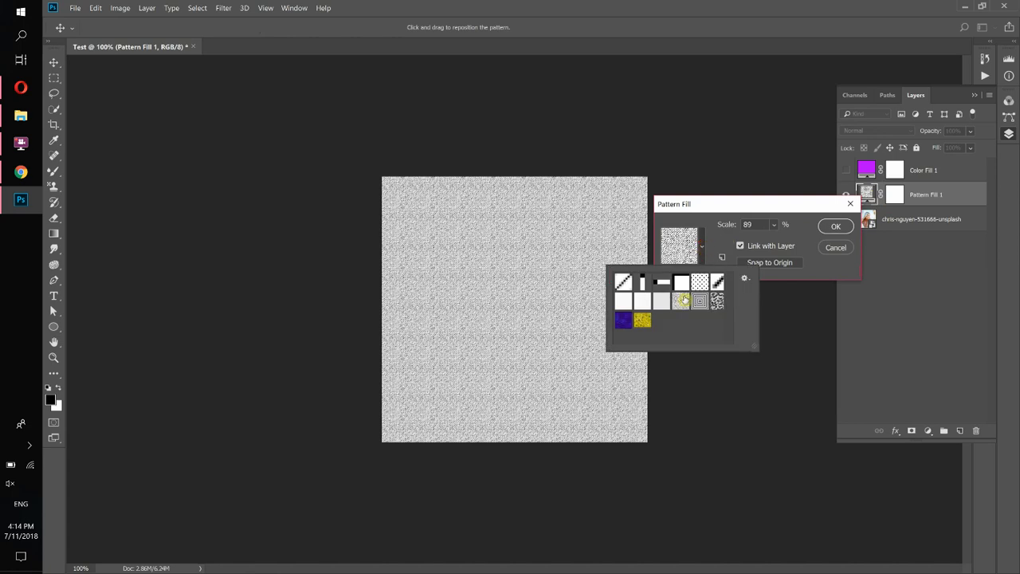
click(700, 282)
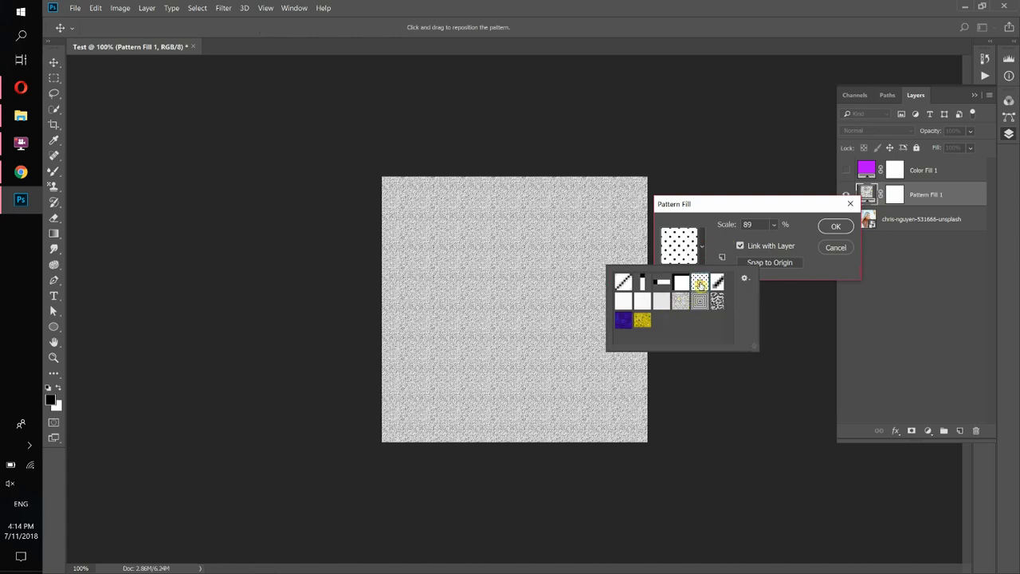
click(843, 227)
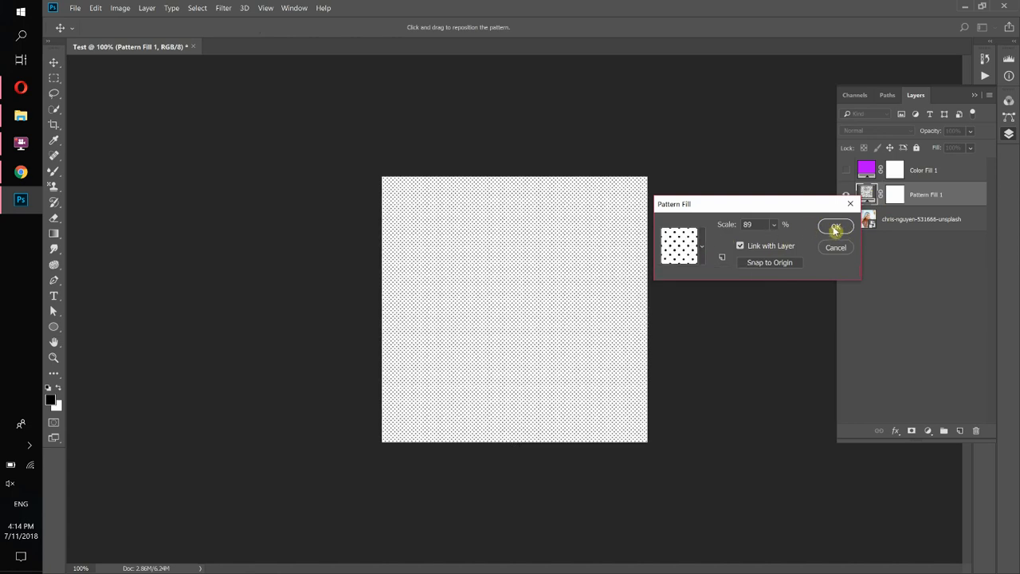
click(835, 228)
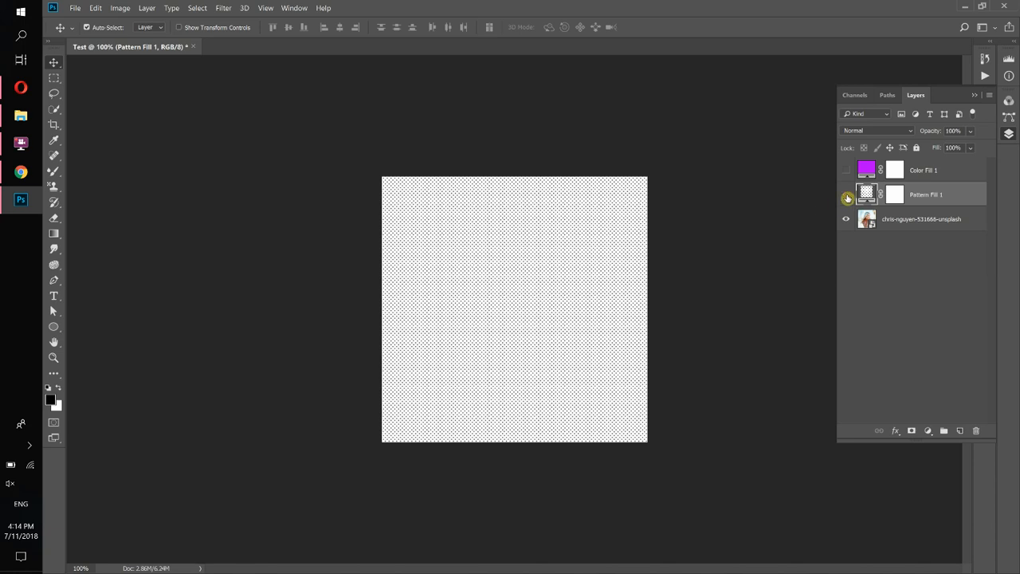
Hide the Pattern Fill 1 layer so the beach portrait shows, adding no new layer.
click(846, 197)
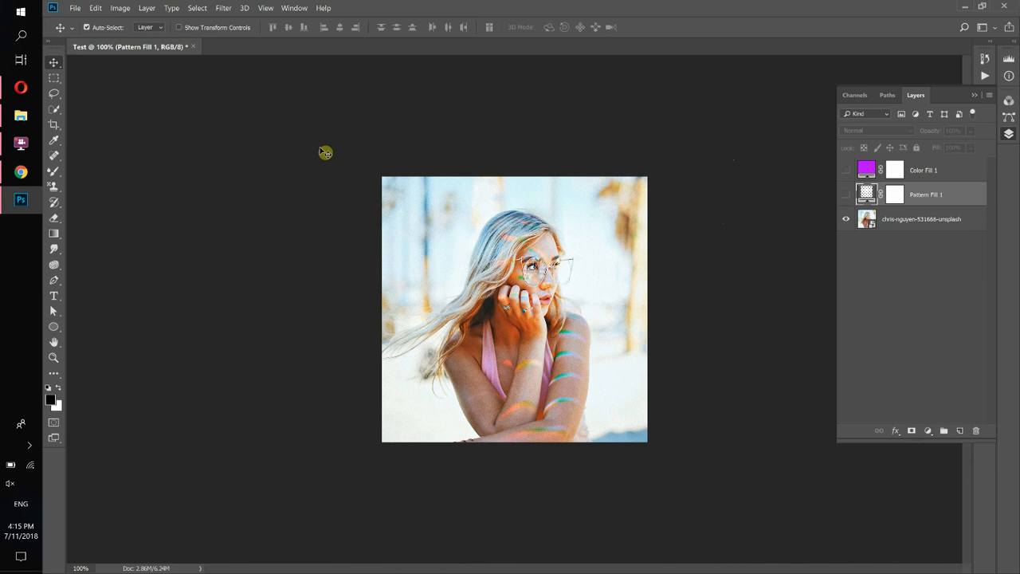
click(928, 434)
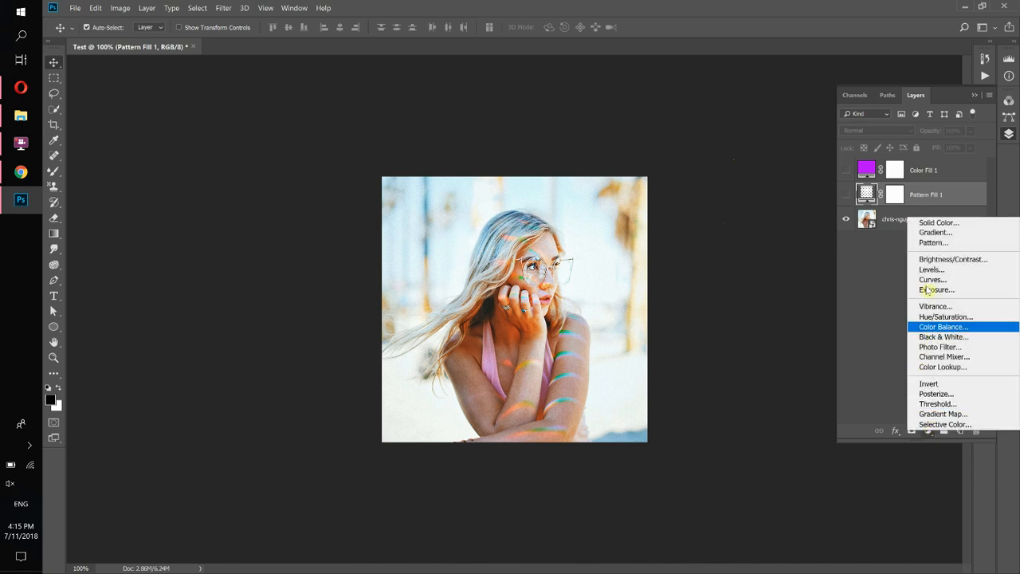
click(873, 278)
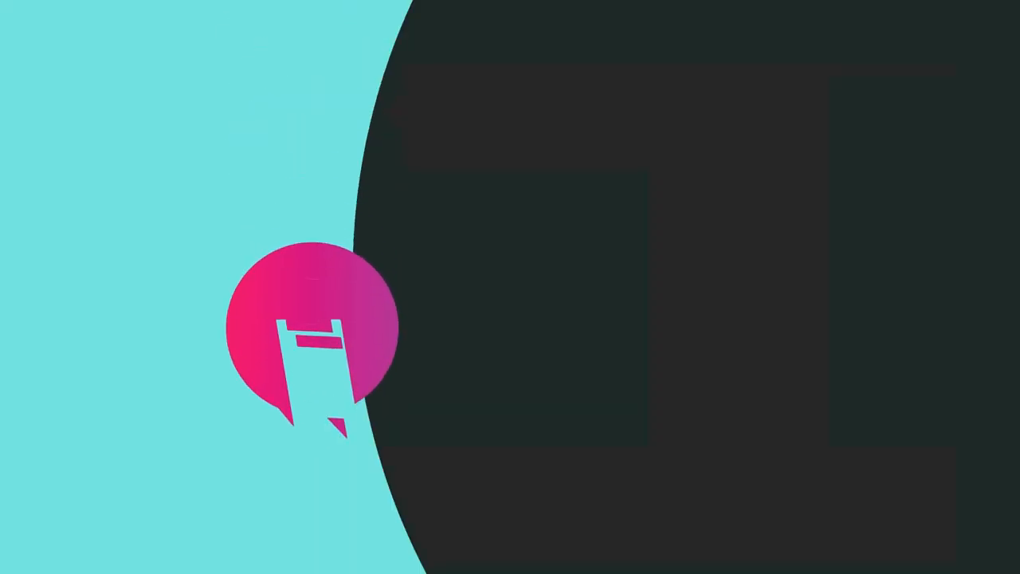